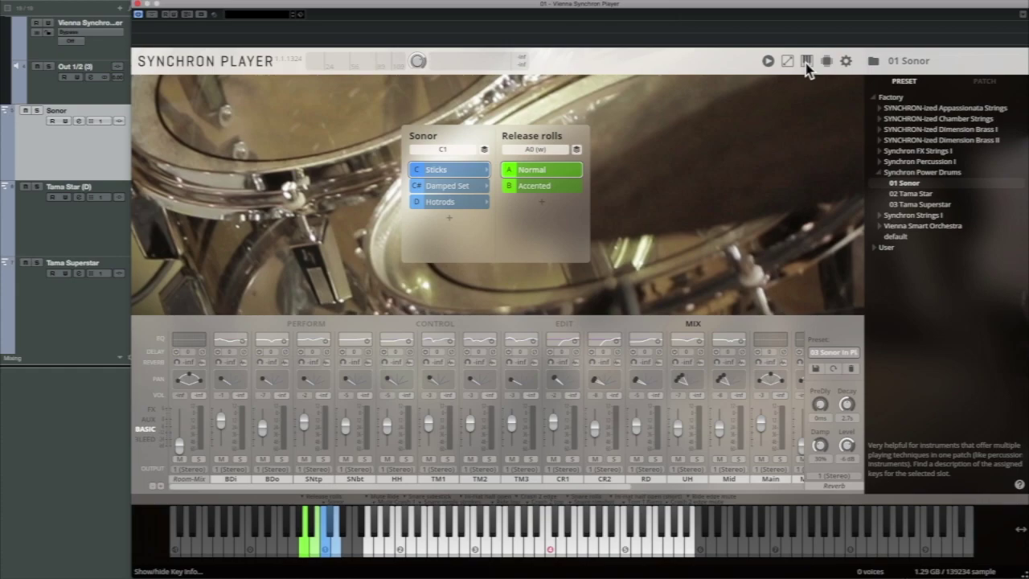
Check the key mapping list, close it, and scroll the Sonor kit mixer from Room-Mix to Main
left_click(807, 67)
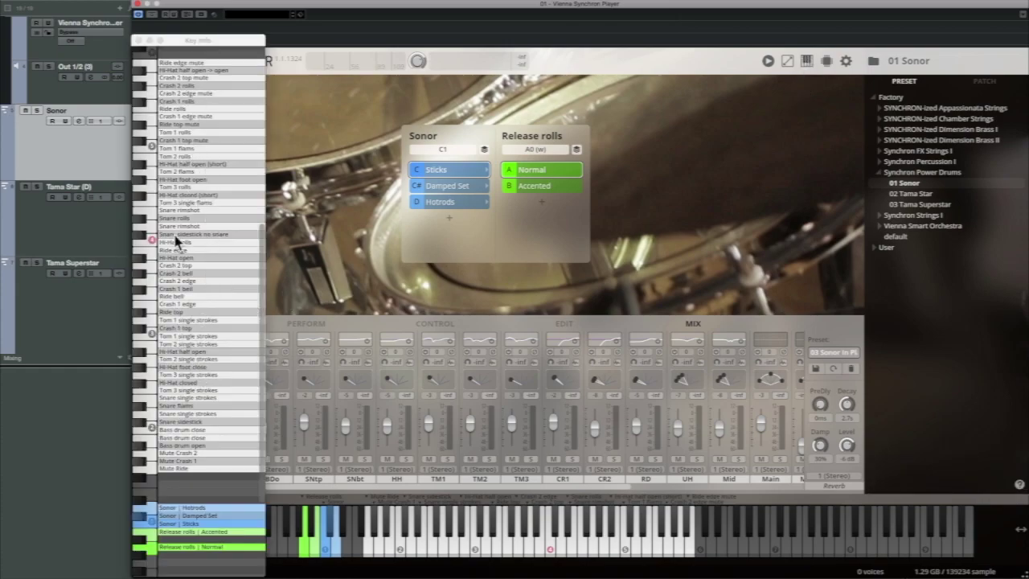
left_click(138, 40)
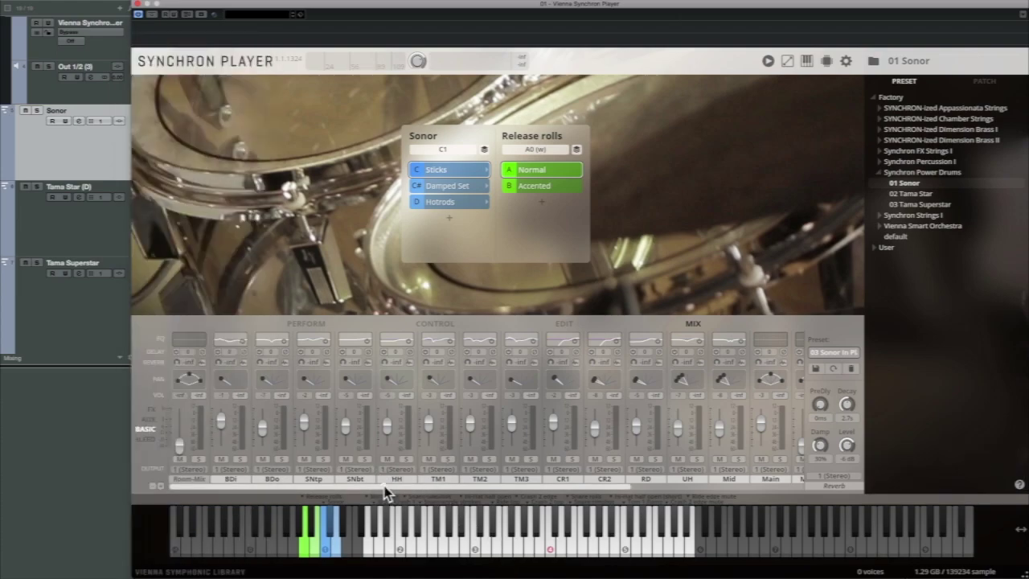
left_click_drag(386, 487, 608, 490)
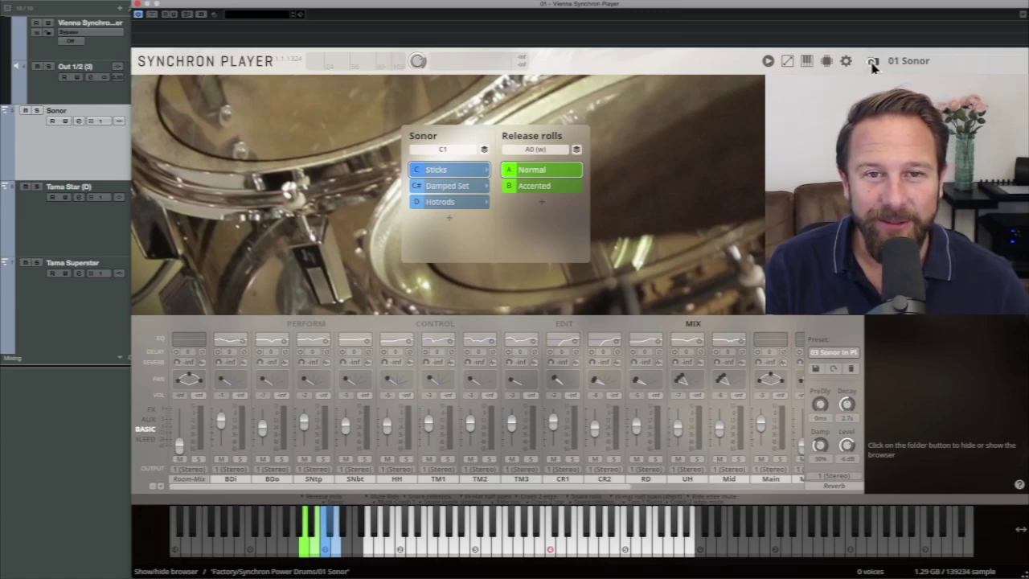
Hide the preset browser, scroll the mixer right, and select the Tama Star (D) track
left_click(873, 62)
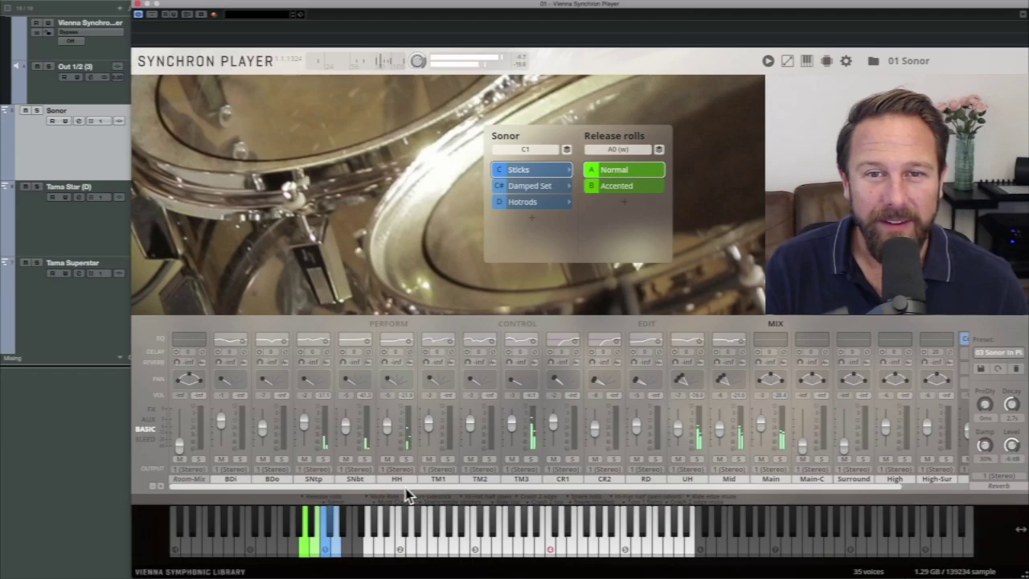
left_click_drag(408, 489, 480, 497)
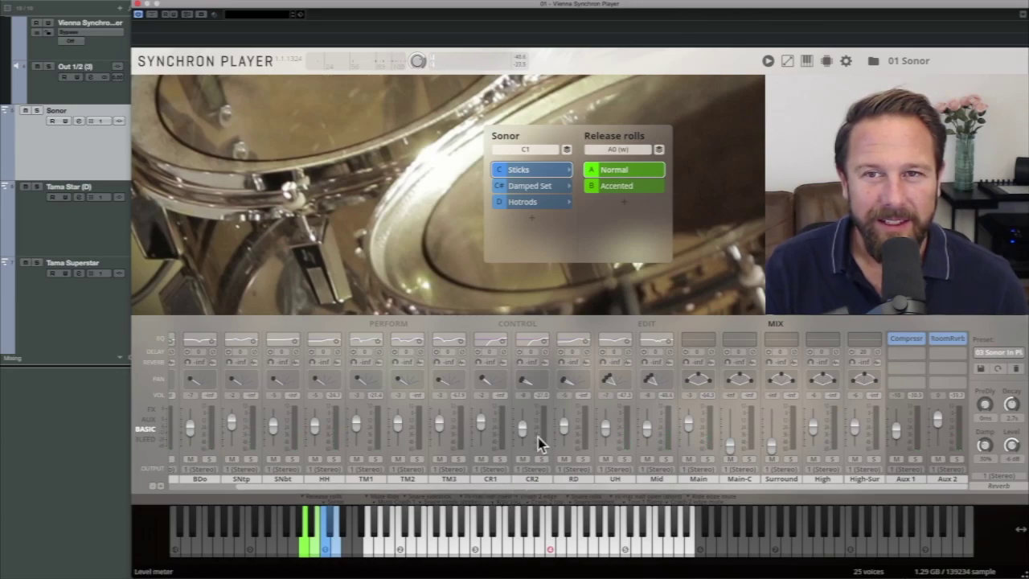
left_click(84, 236)
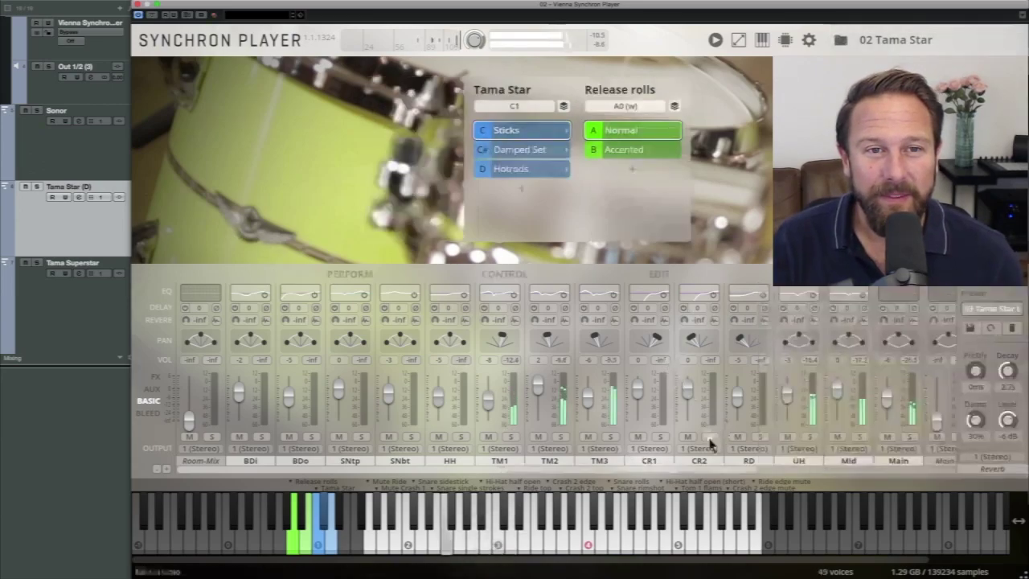
Scroll the mixer, then show the 03 Tama Superstar kit from its track
left_click_drag(696, 468, 916, 491)
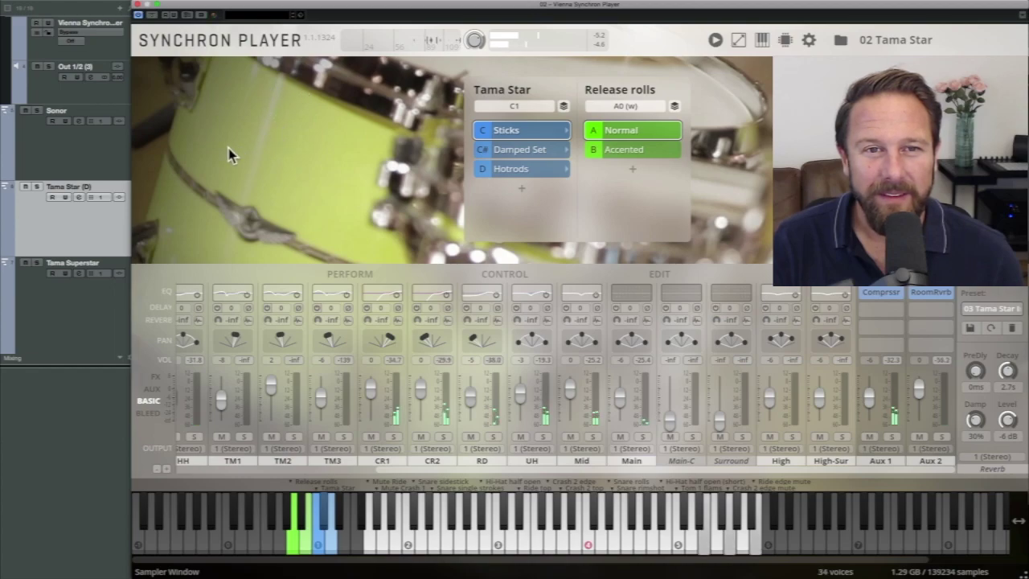
left_click(67, 298)
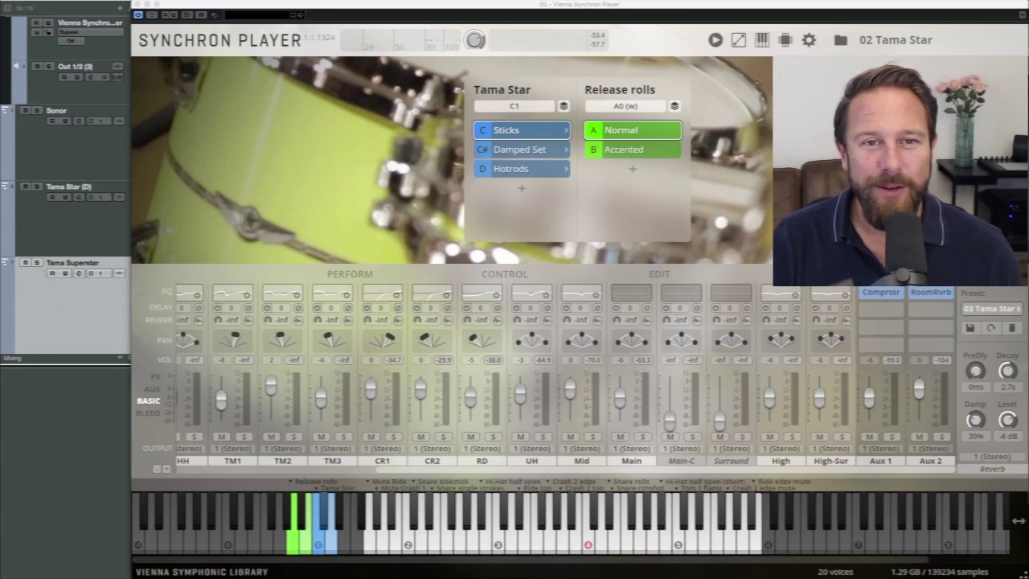
left_click(7, 262)
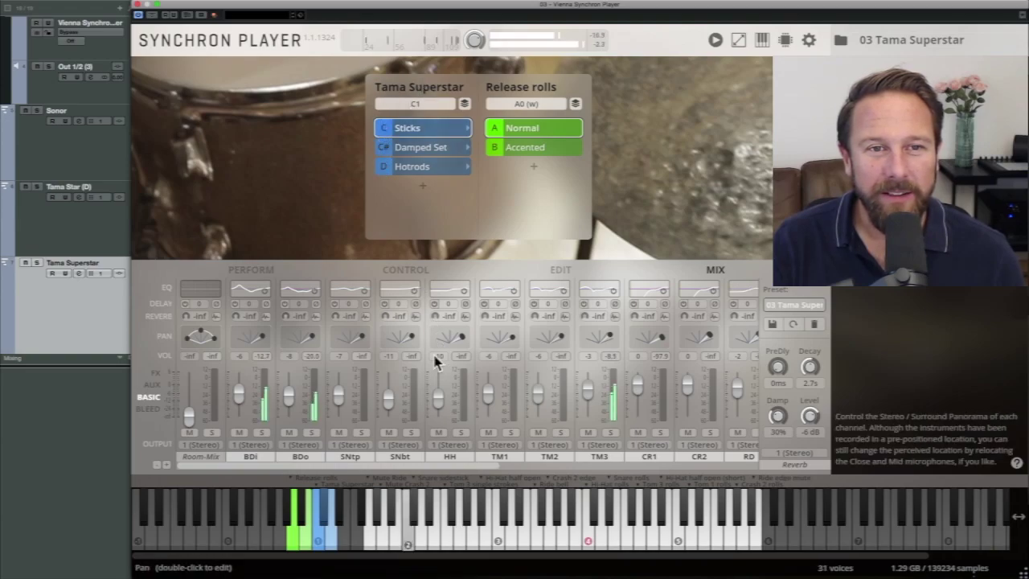
Scroll through the Tama Superstar mixer channels and return to the Tama Star Perform page
left_click_drag(385, 469, 658, 483)
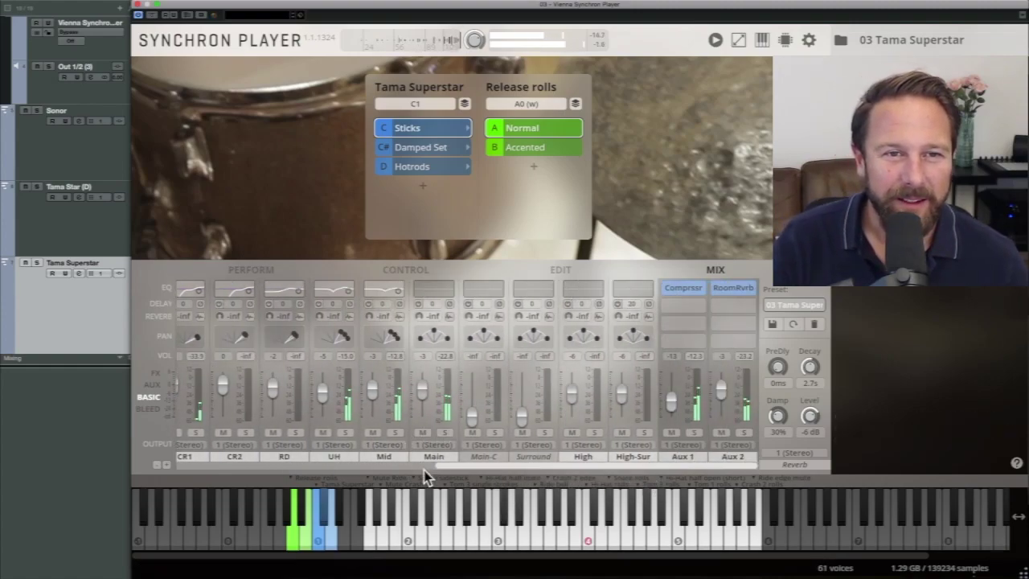
left_click_drag(464, 474, 246, 482)
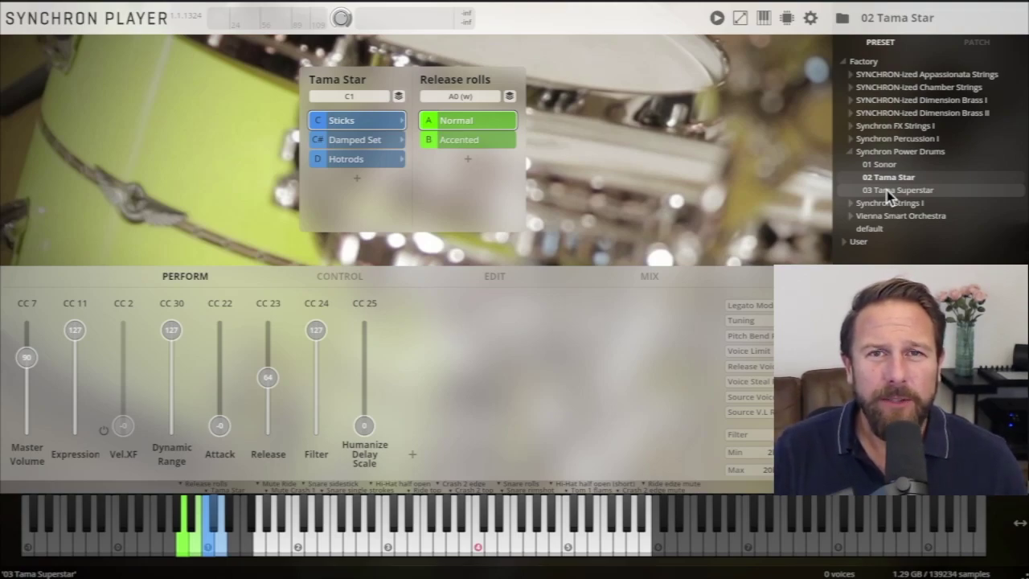
Browse the 4-4 and 5-4 MIDI loops, ending on Dip the Tip_135's '3 drum sets in 1 MIDI file'
left_click(717, 18)
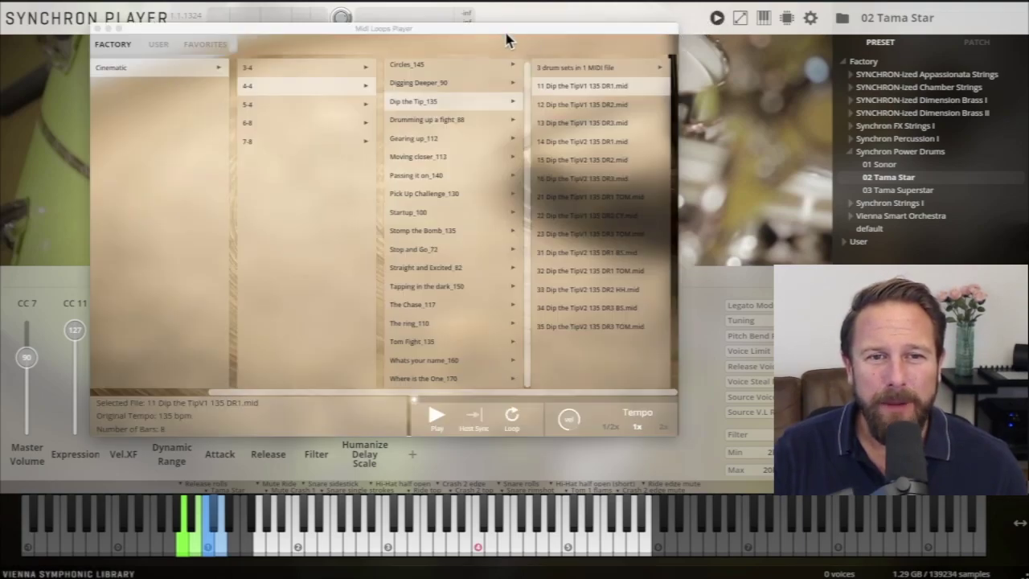
left_click(406, 139)
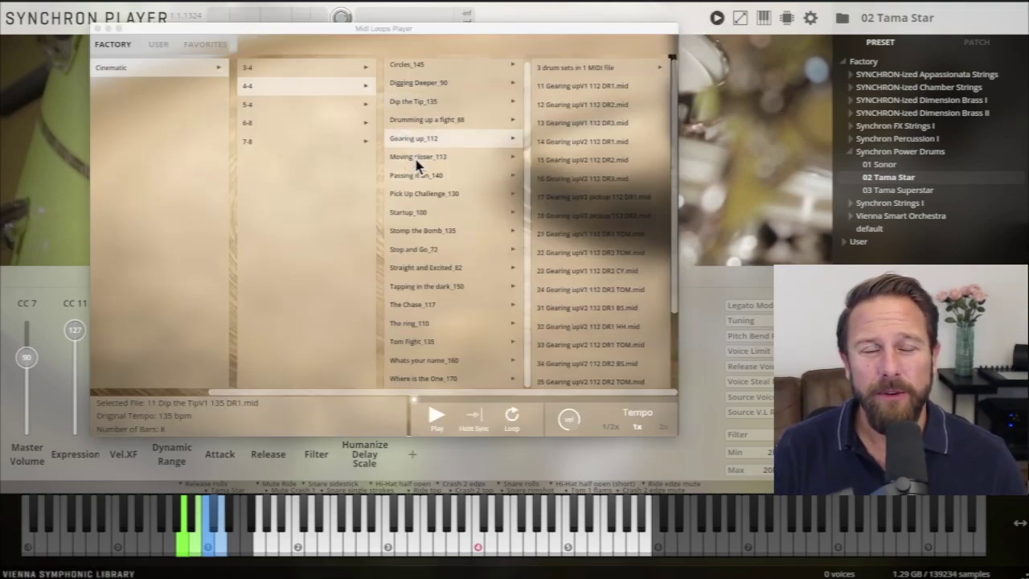
left_click(251, 109)
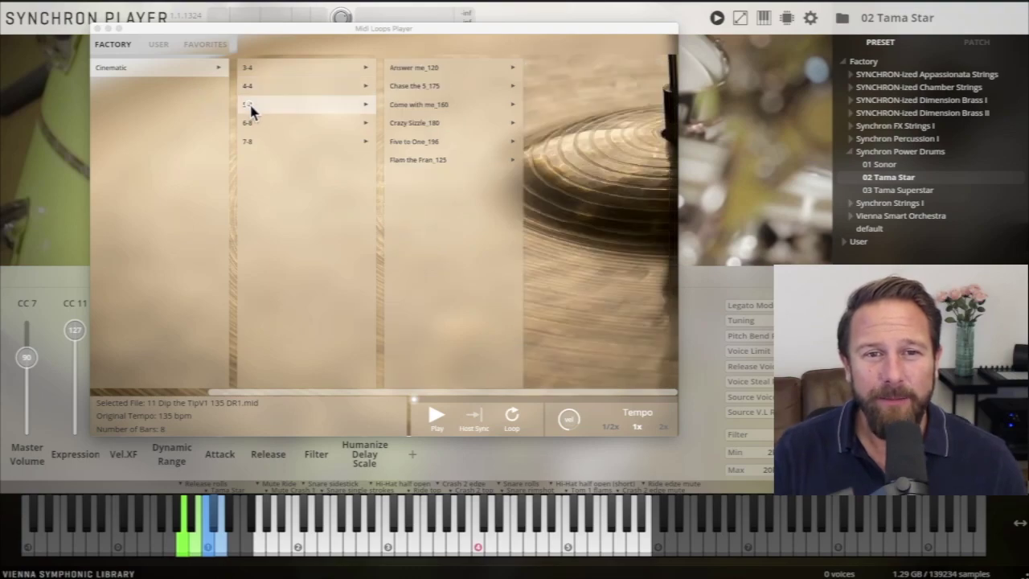
left_click(414, 130)
left_click(584, 127)
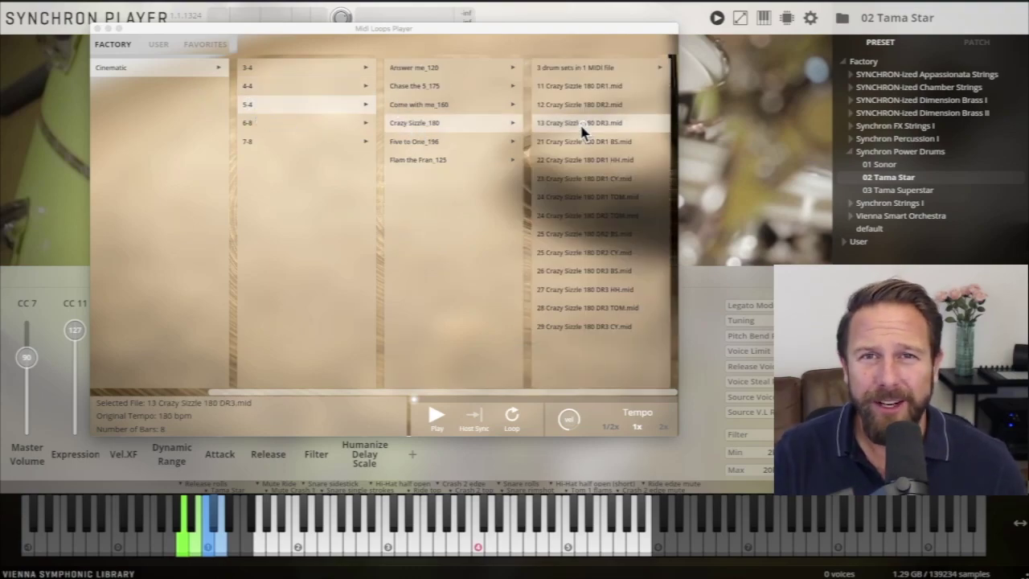
left_click(269, 87)
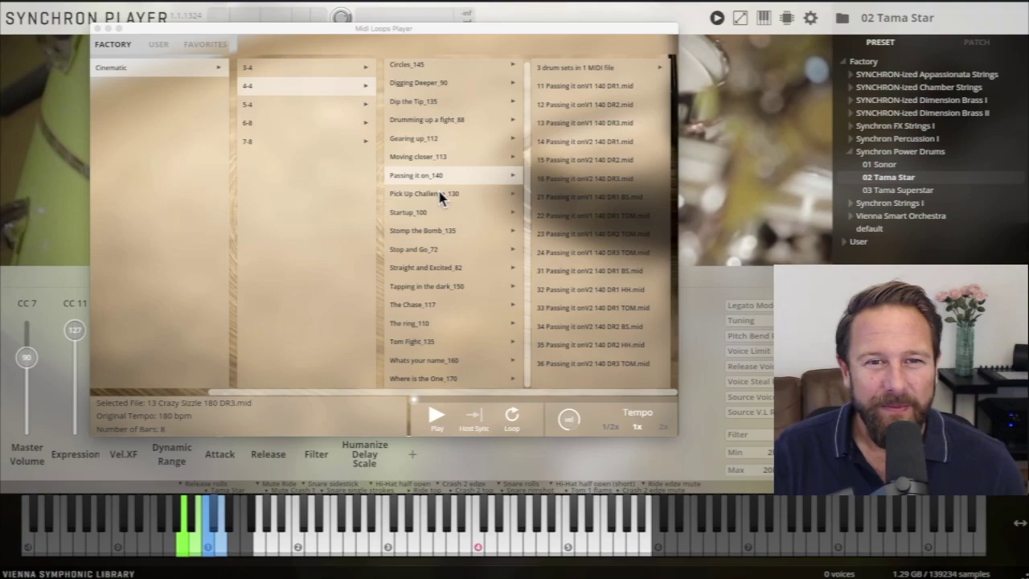
left_click(407, 199)
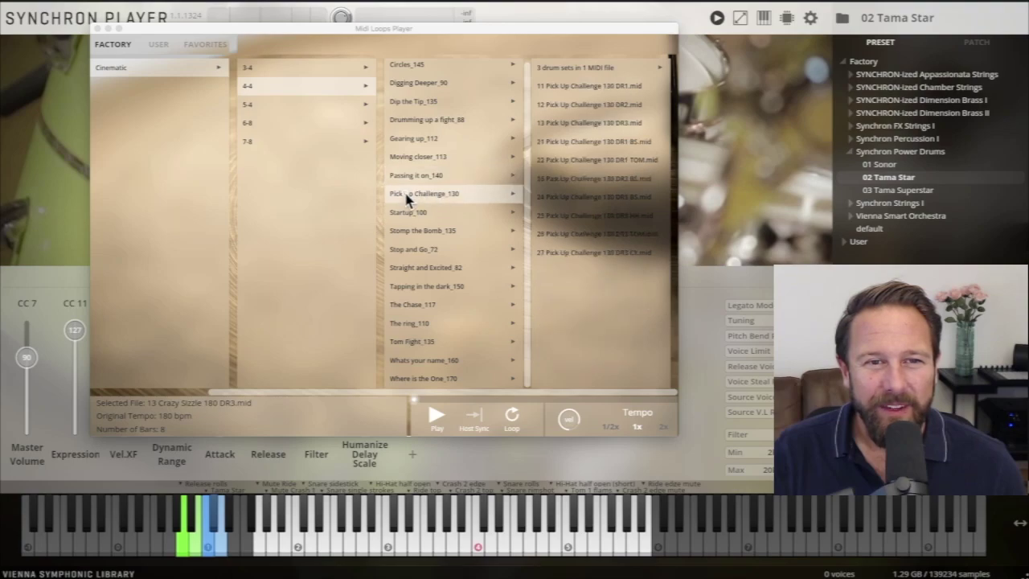
left_click(404, 105)
left_click(554, 69)
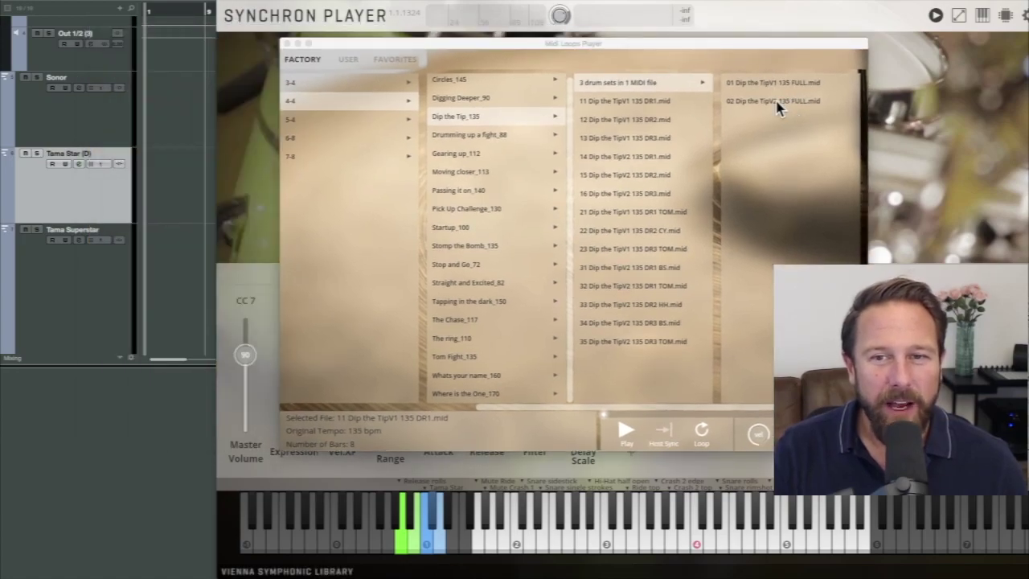
Place 02 Dip the TipV2 135 FULL.mid on the drum tracks and play it from the start
left_click_drag(777, 108, 157, 132)
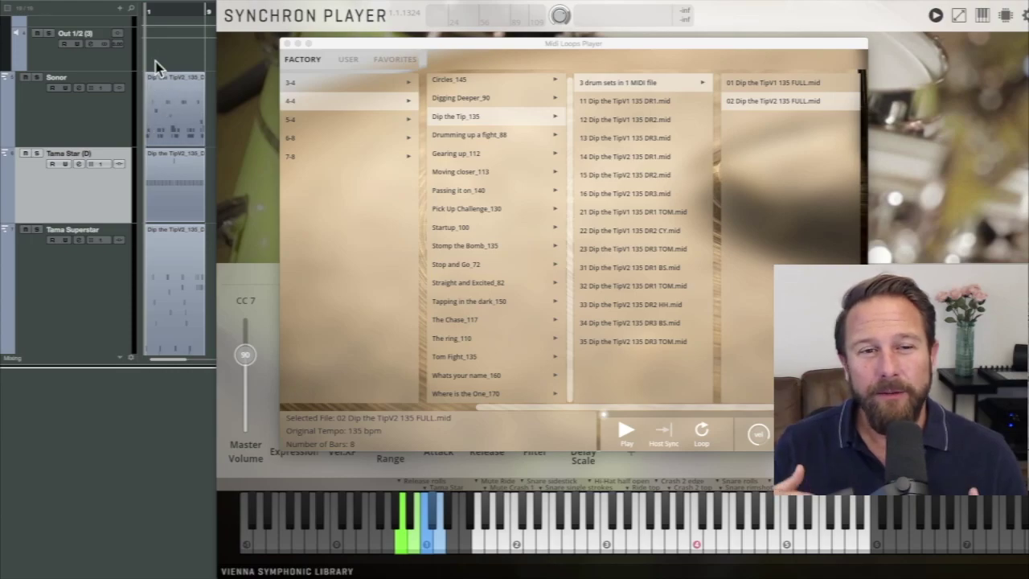
left_click(145, 14)
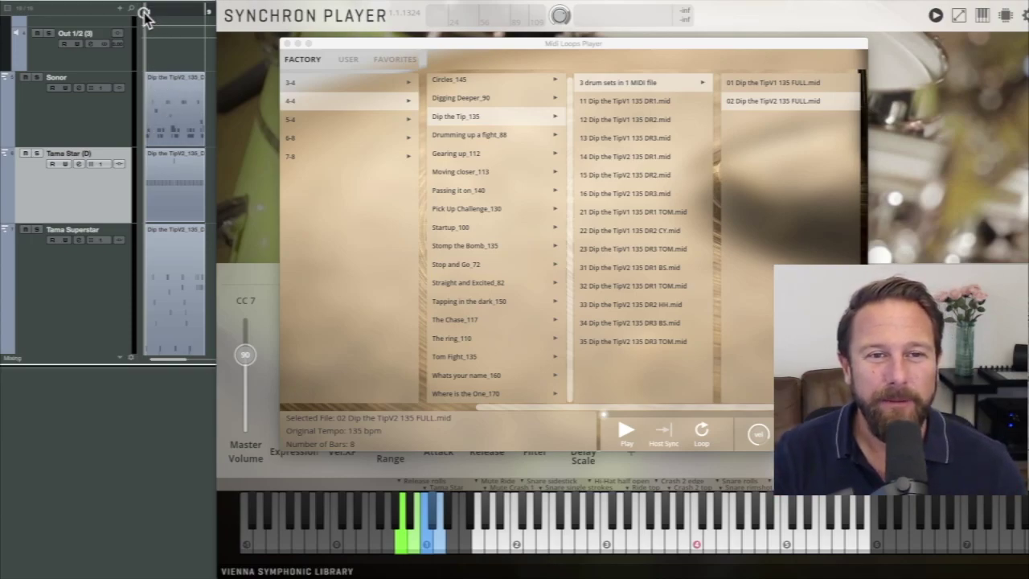
key("space")
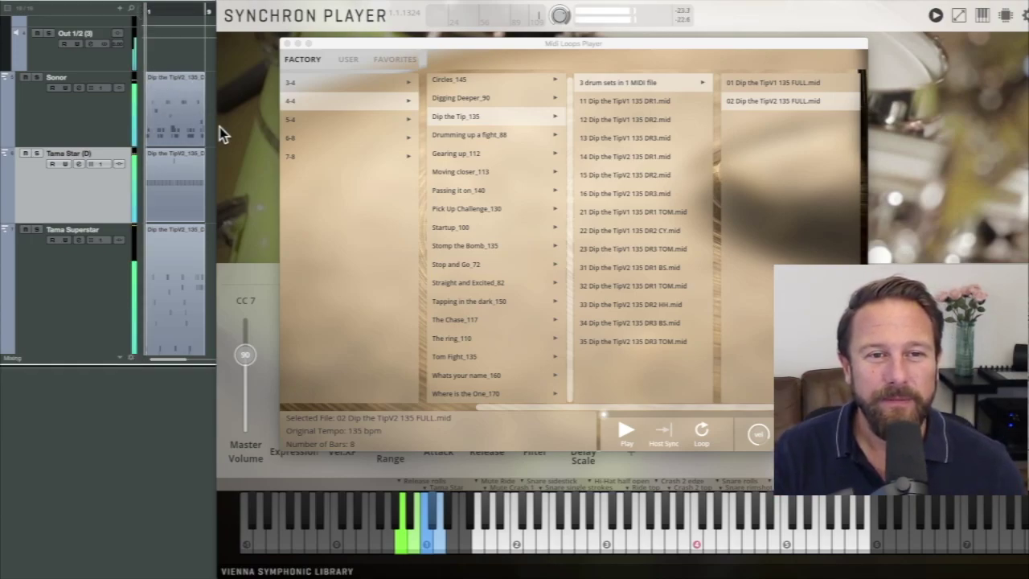
Close the loop library and audition Damped Set and Hotrods before returning to Sticks
left_click(265, 143)
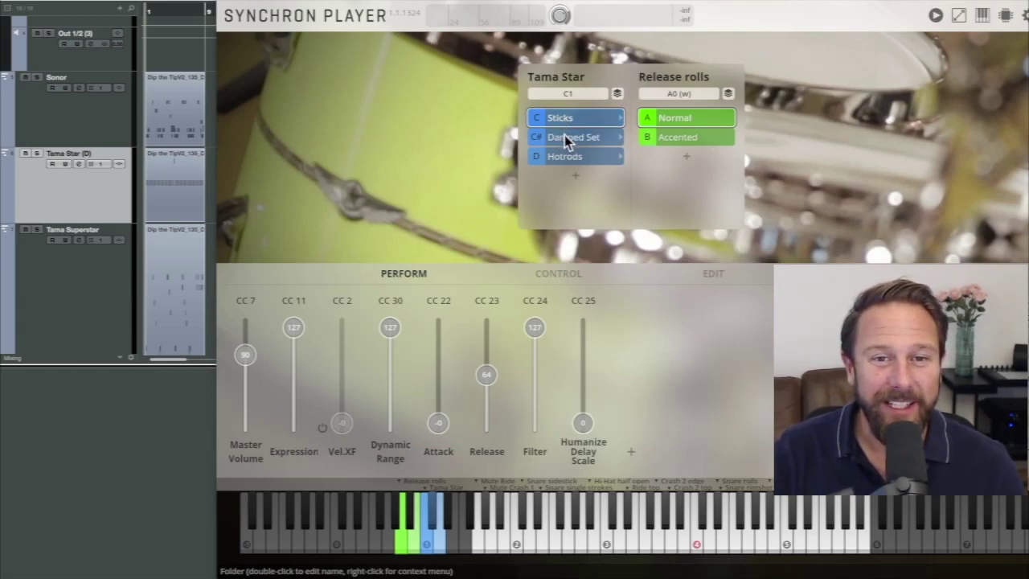
left_click(565, 136)
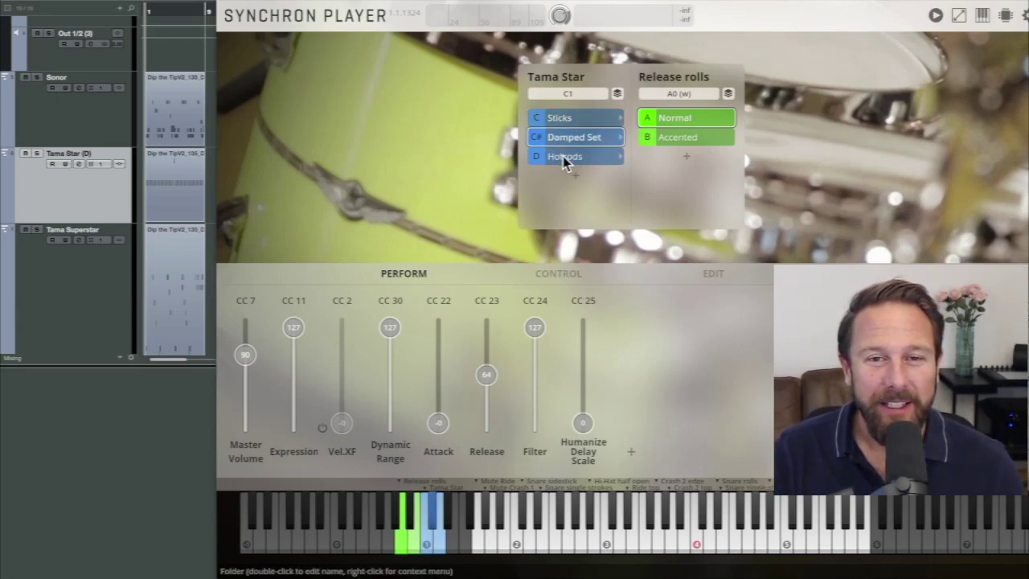
left_click(564, 156)
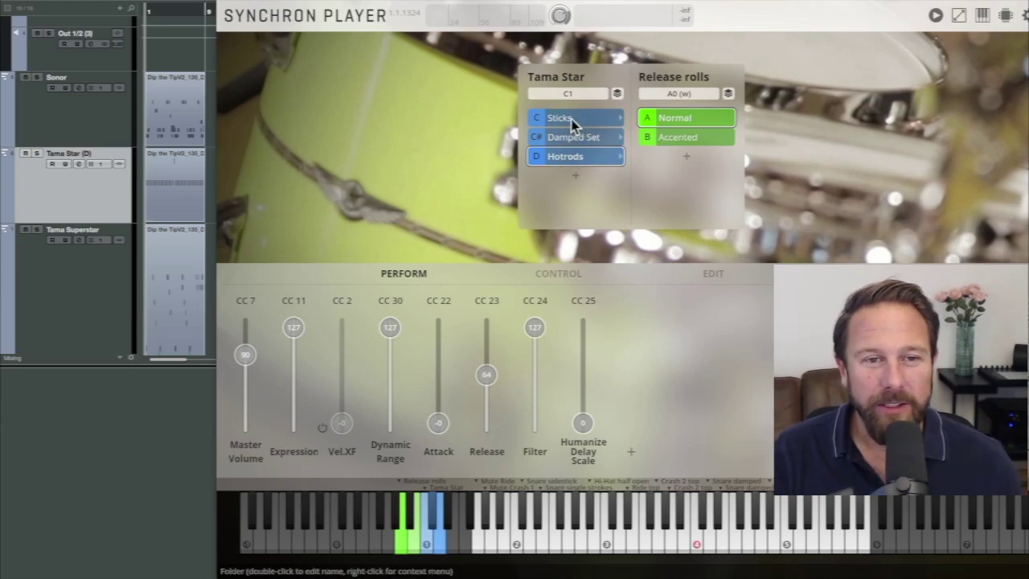
left_click(573, 122)
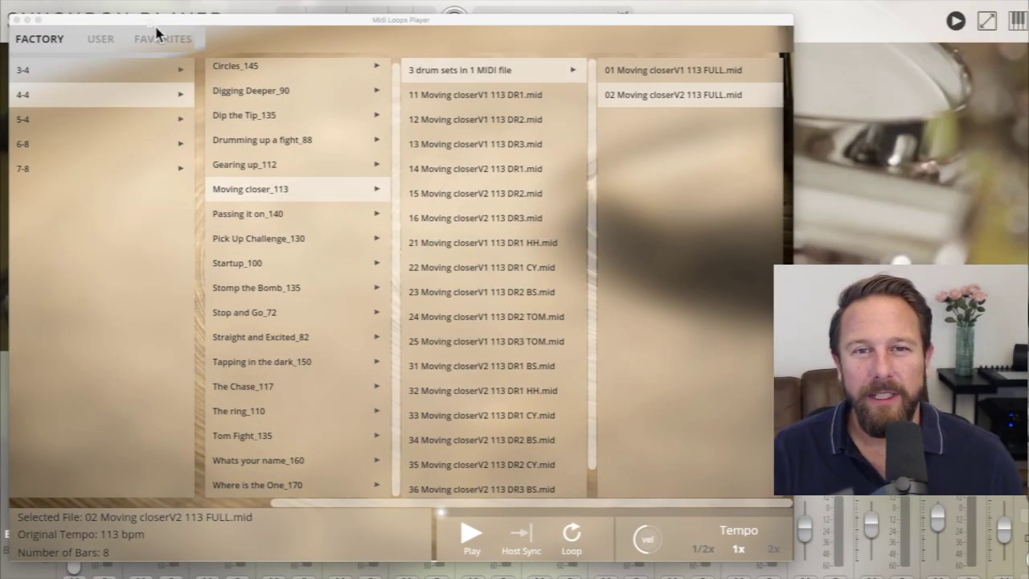
Audition the Moving closerV1 113 loops and load 23 Moving closerV1 113 DR2 BS.mid
left_click(483, 96)
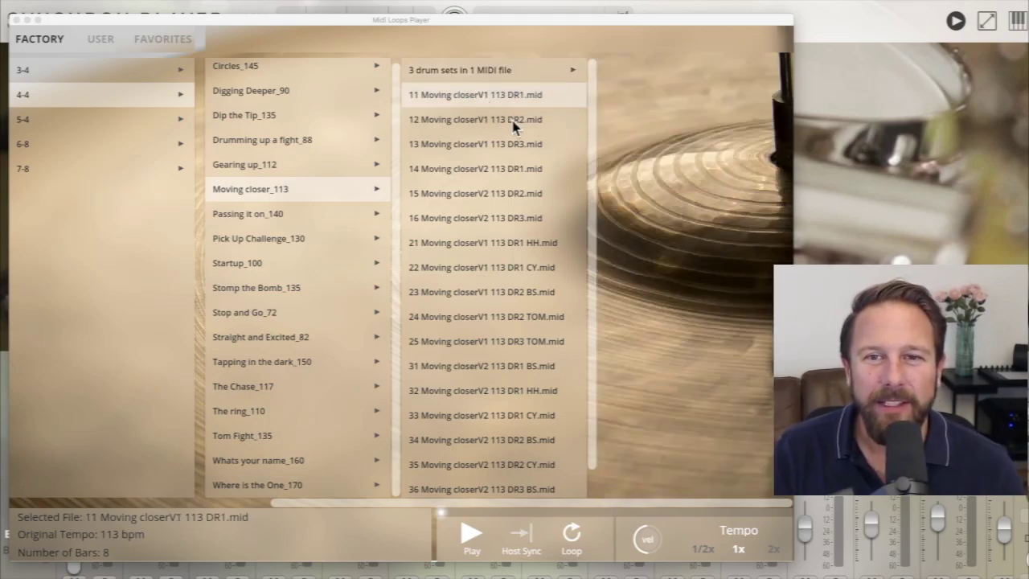
left_click(513, 122)
left_click(516, 148)
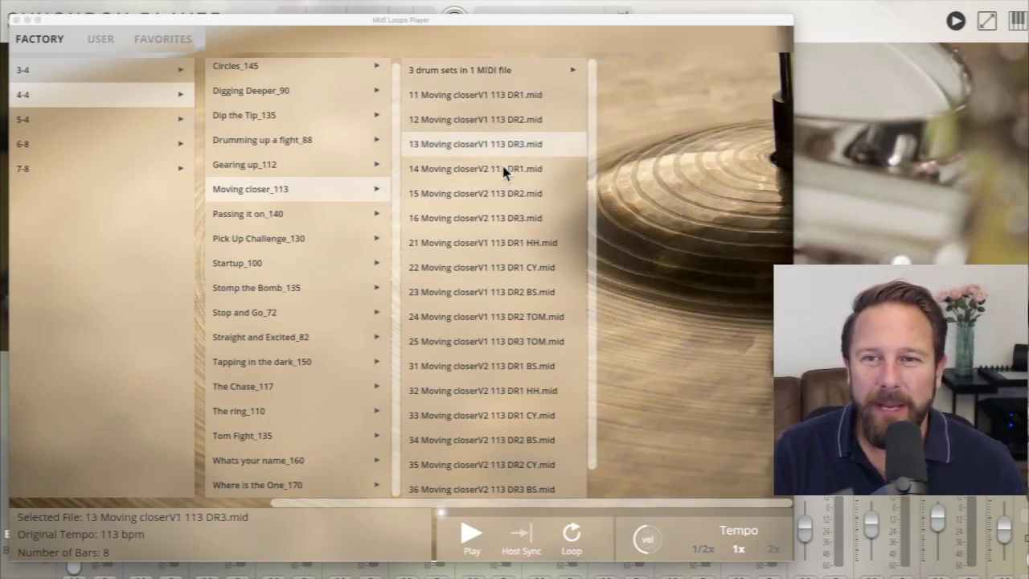
left_click(538, 250)
left_click(535, 273)
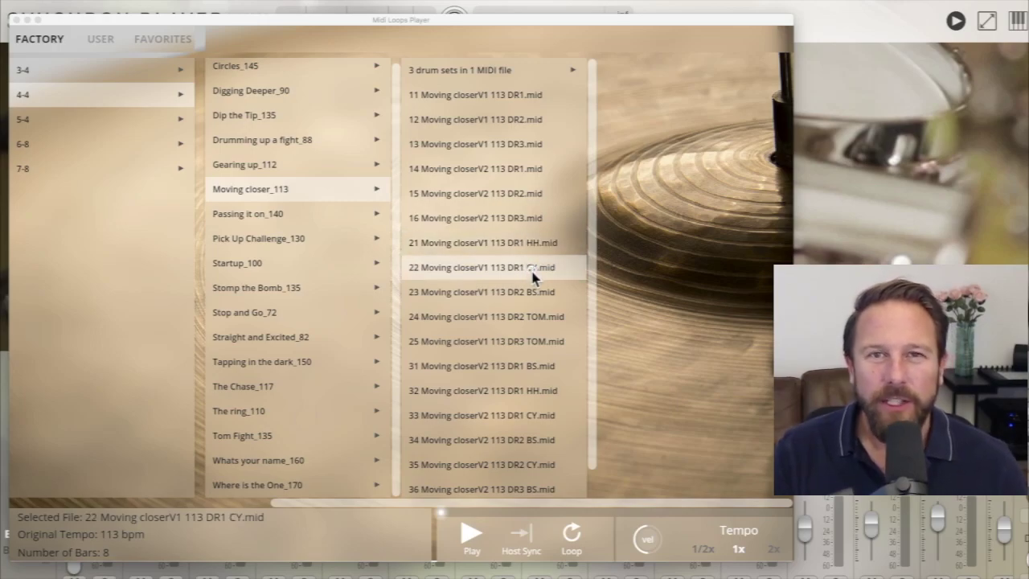
left_click(533, 294)
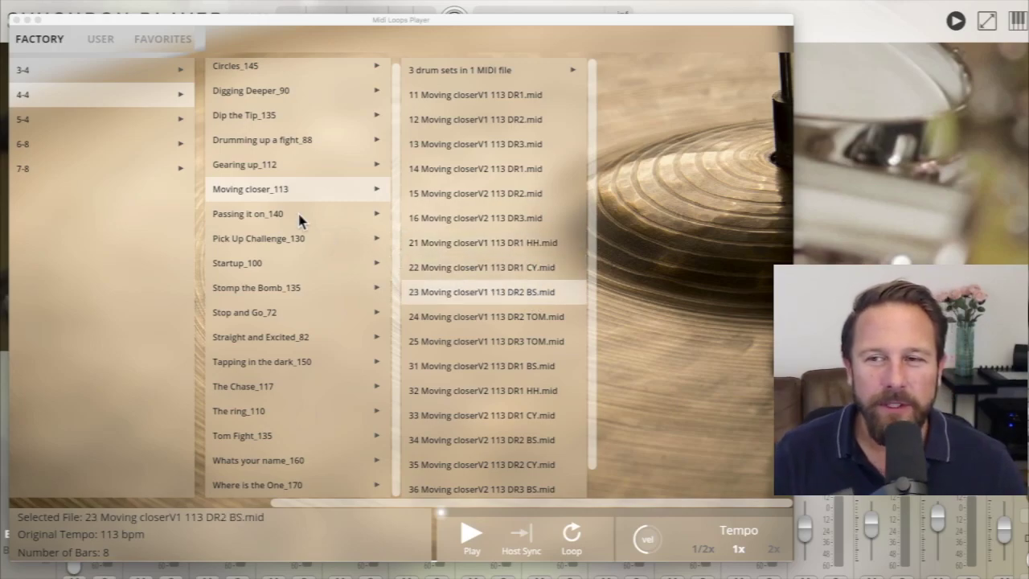
Check which drum sound sits on each key in the Key Info window, then close it
mouse_move(276, 169)
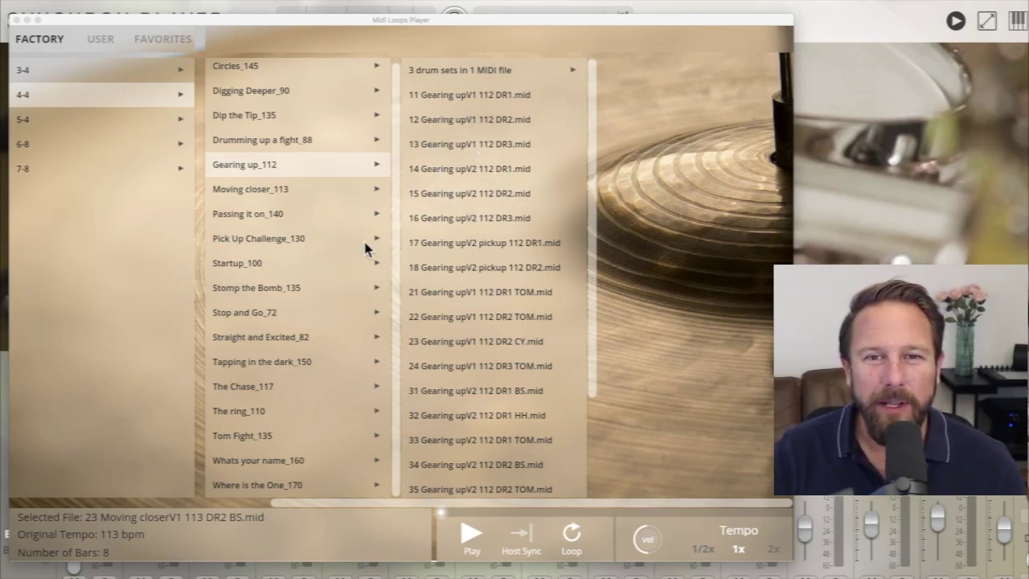
left_click(1013, 29)
left_click_drag(359, 64, 333, 52)
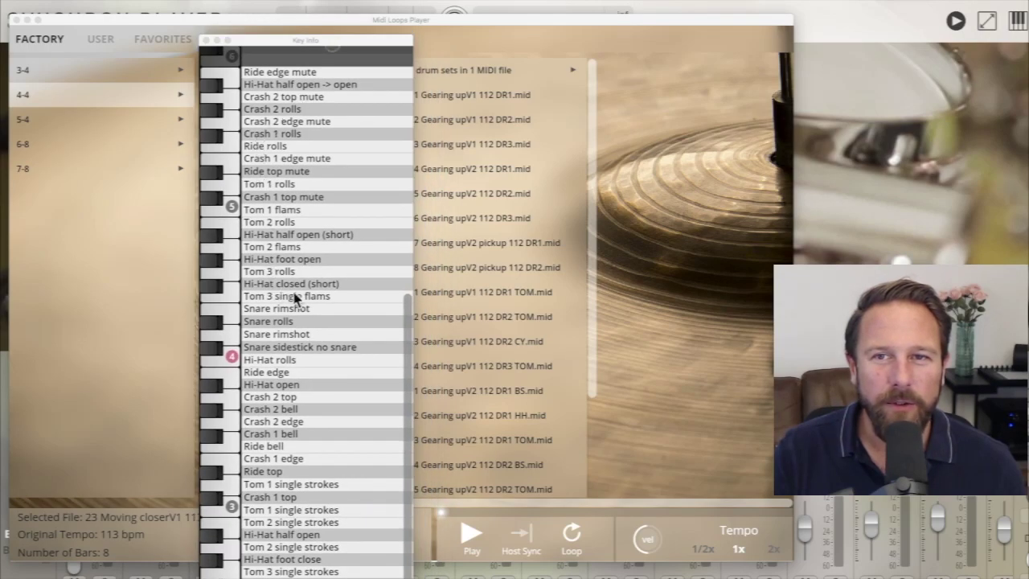
left_click(205, 41)
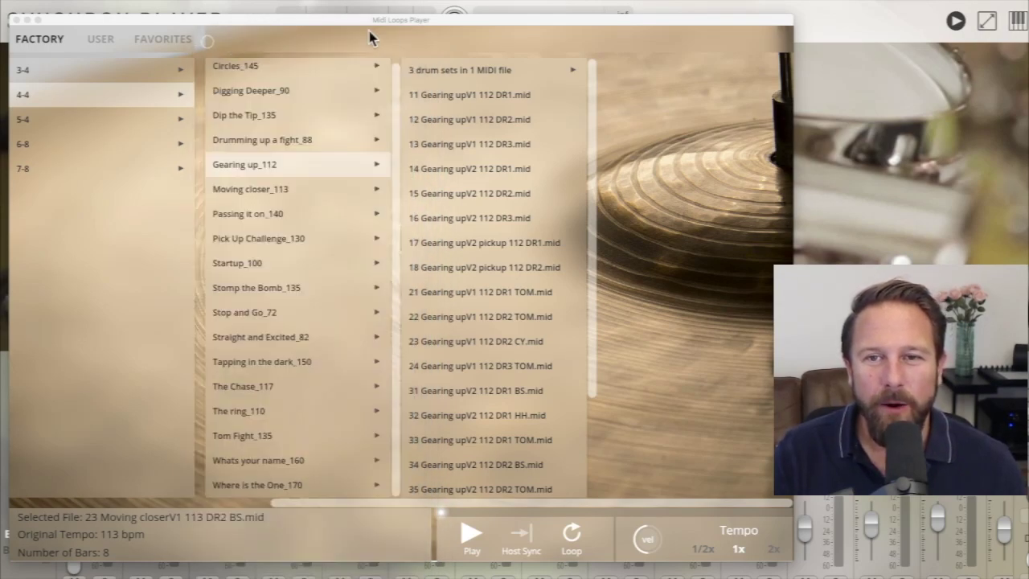
left_click(99, 39)
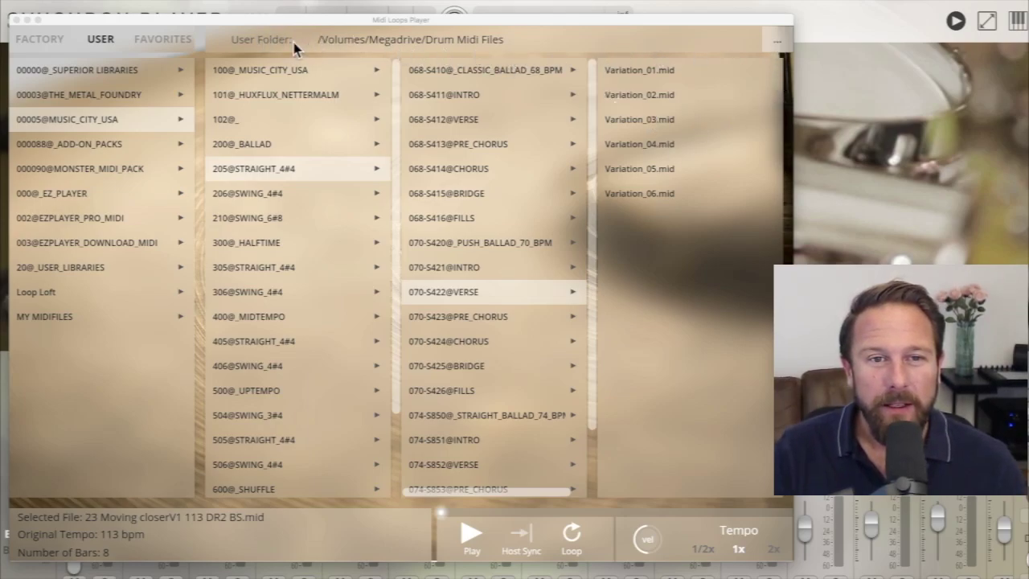
left_click(49, 40)
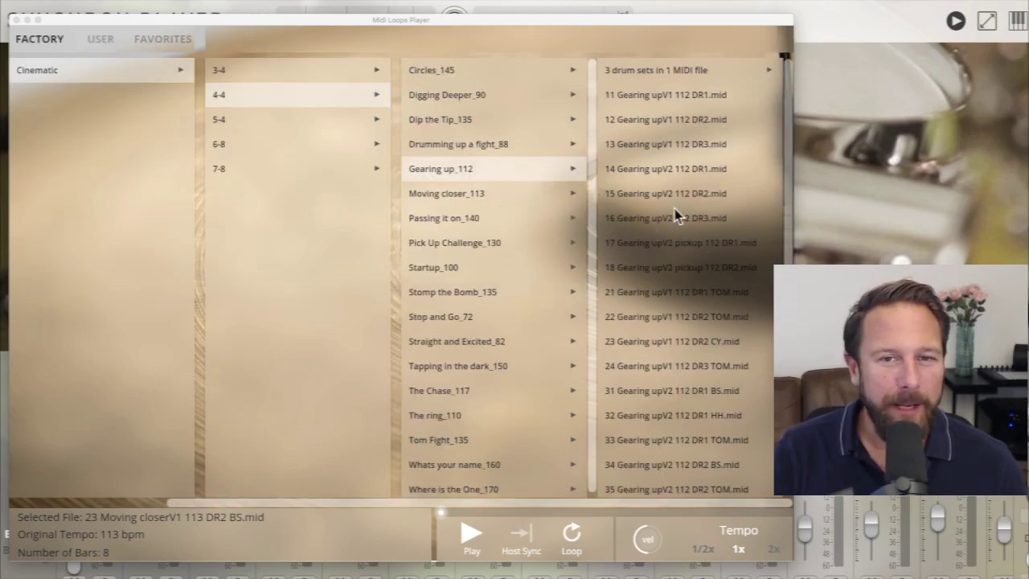
Play 11 Gearing upV1 112 DR1.mid, then load 02 Gearing upV2 112 FULL.mid
left_click(653, 97)
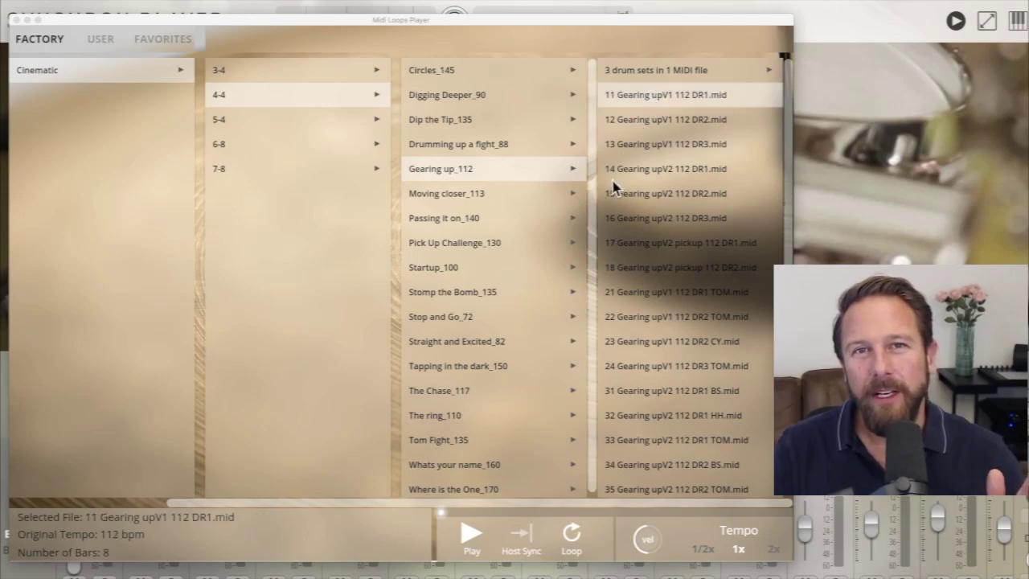
left_click(472, 534)
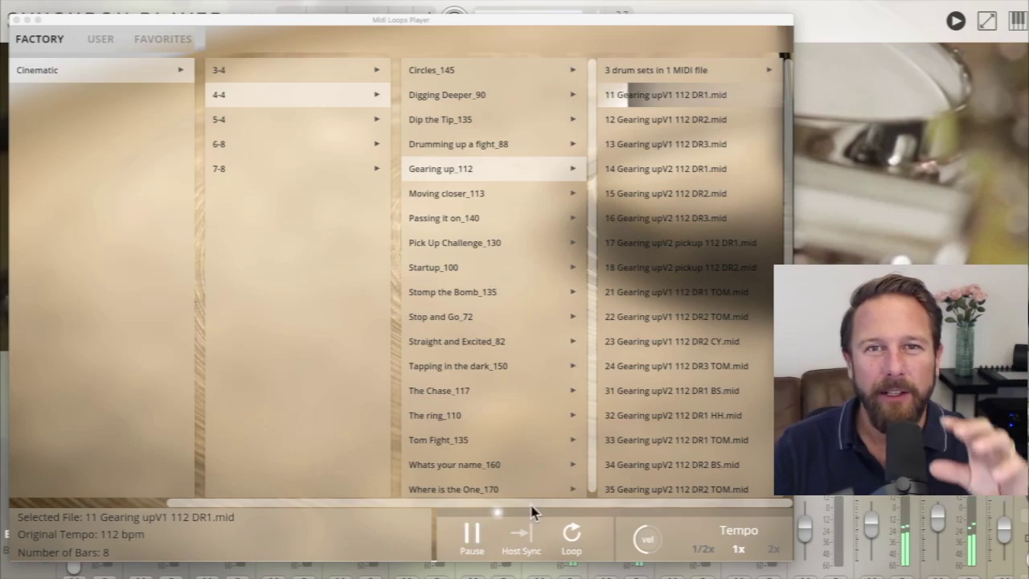
left_click(666, 70)
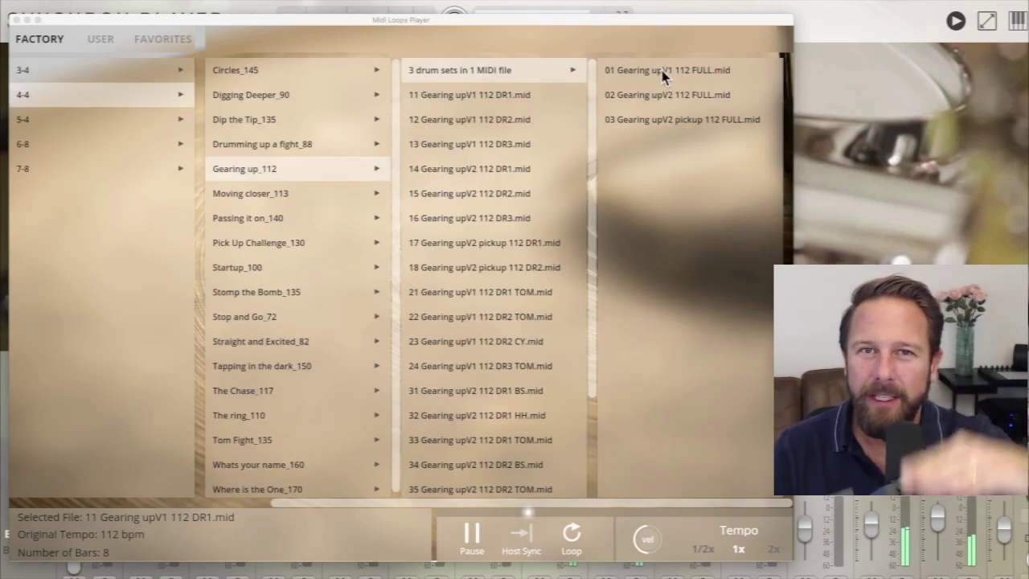
left_click(655, 96)
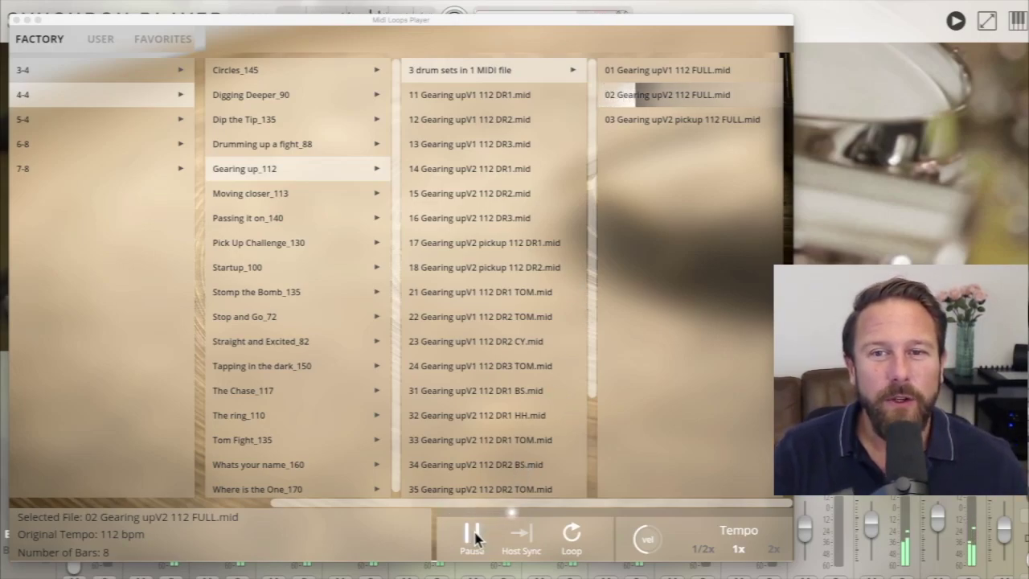
left_click(473, 537)
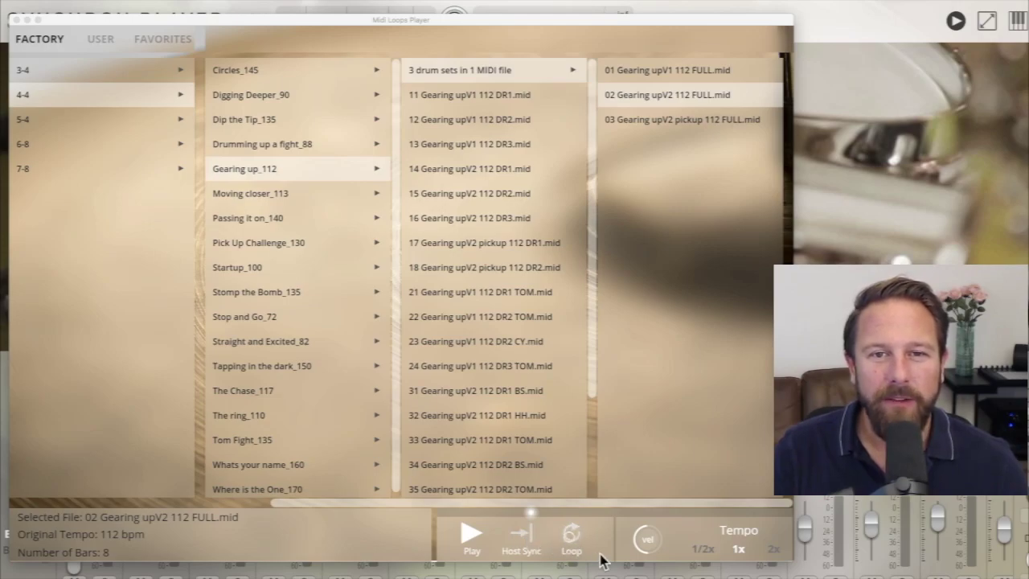
Enable Loop and play the full-kit loop continuously
left_click(573, 547)
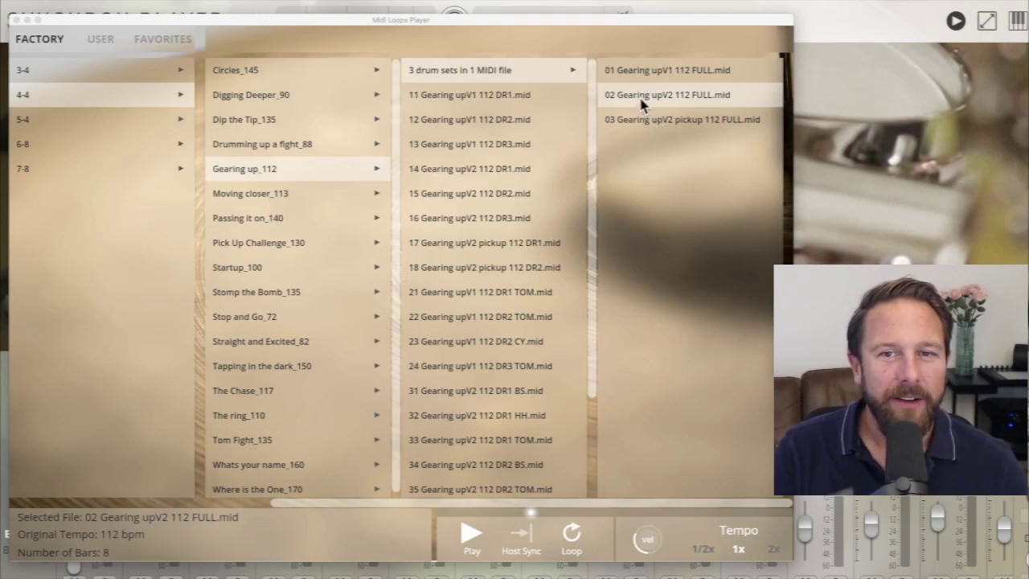
left_click(473, 536)
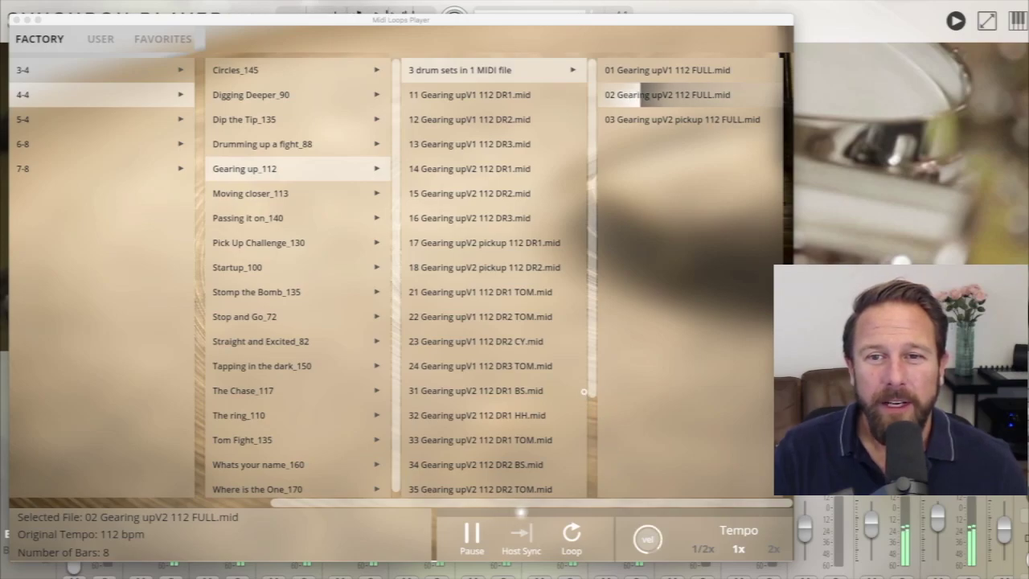
left_click(472, 536)
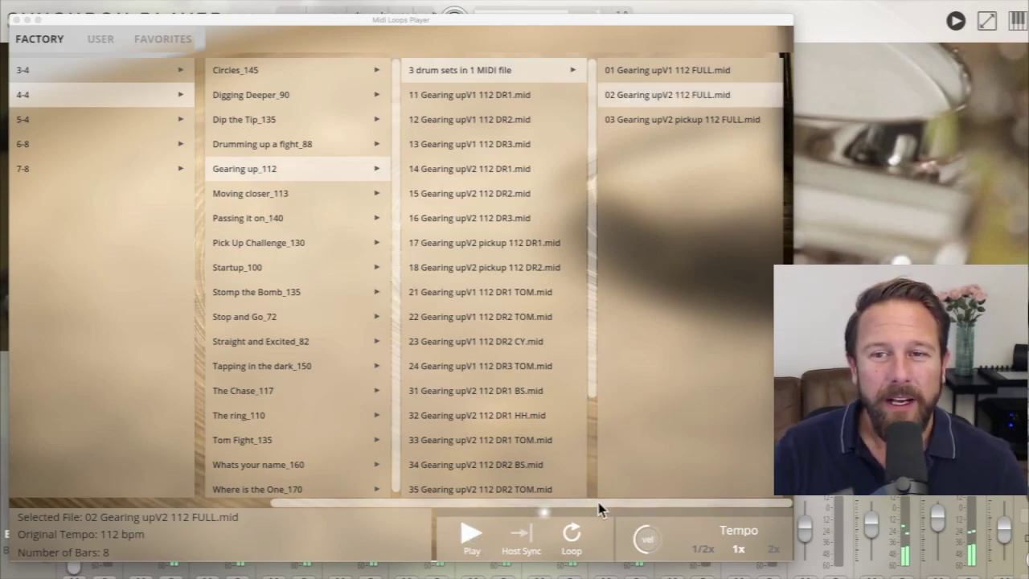
Play the loop at 1/2x, 1x and 2x Tempo, then stop and close the loop player
left_click(702, 552)
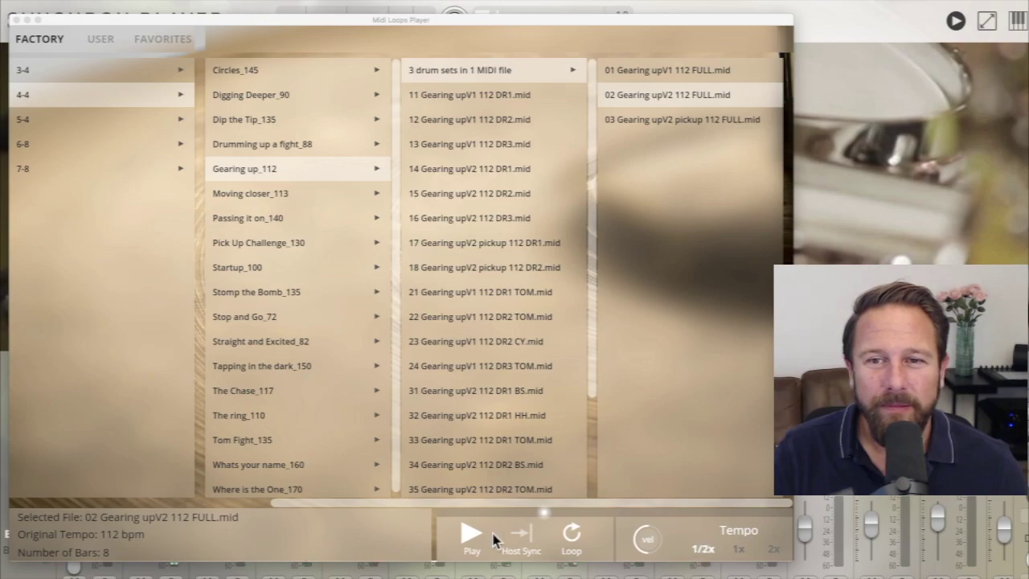
left_click(472, 537)
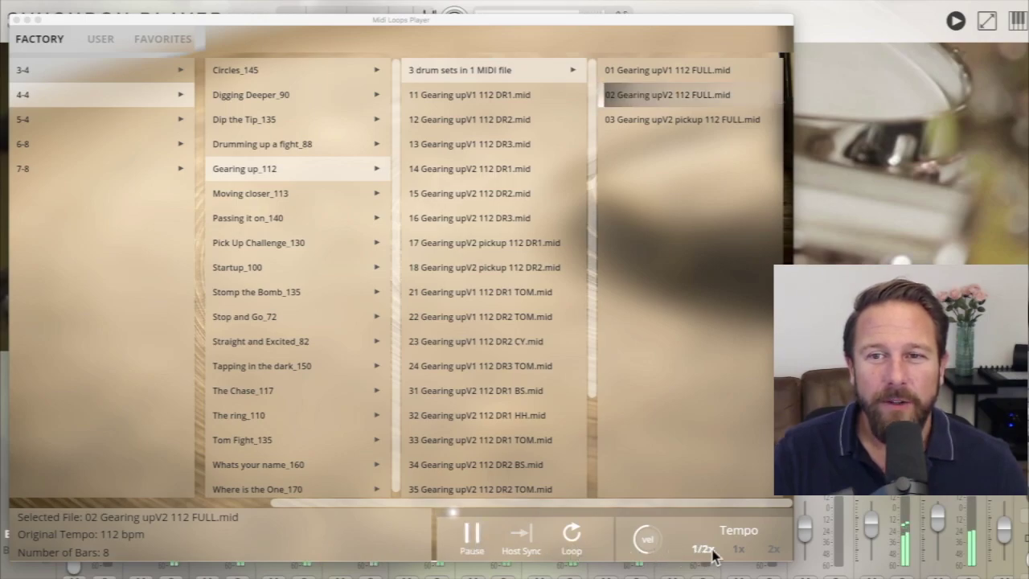
left_click(739, 550)
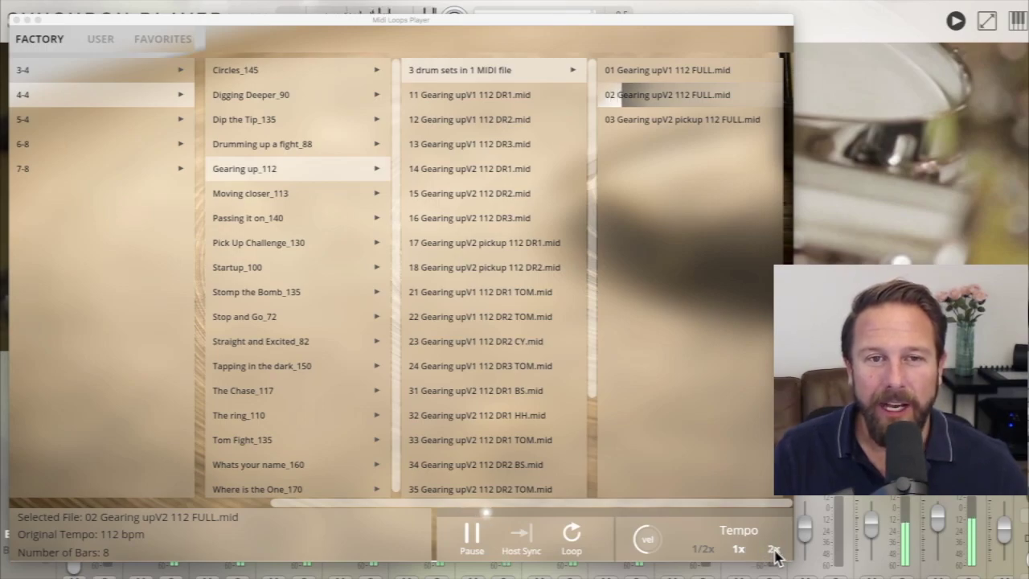
left_click(775, 552)
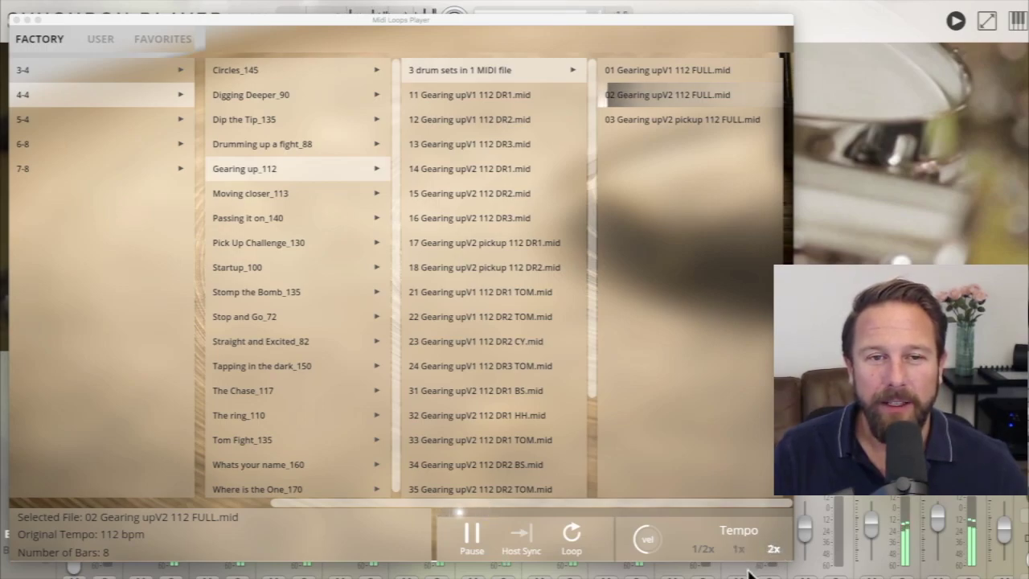
left_click(485, 544)
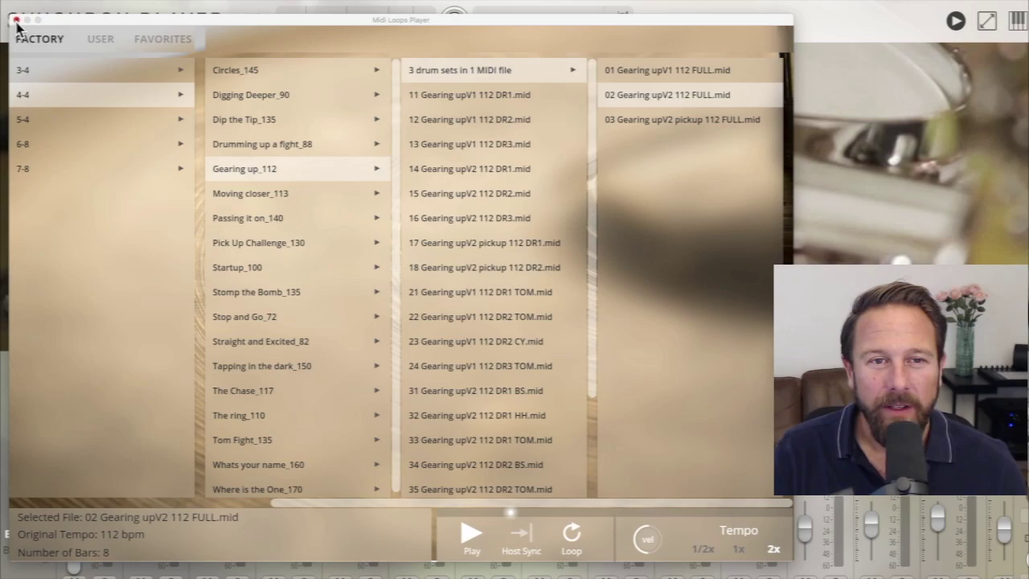
left_click(16, 19)
Scale the interface to 150% and show the global performance controllers
left_click(987, 23)
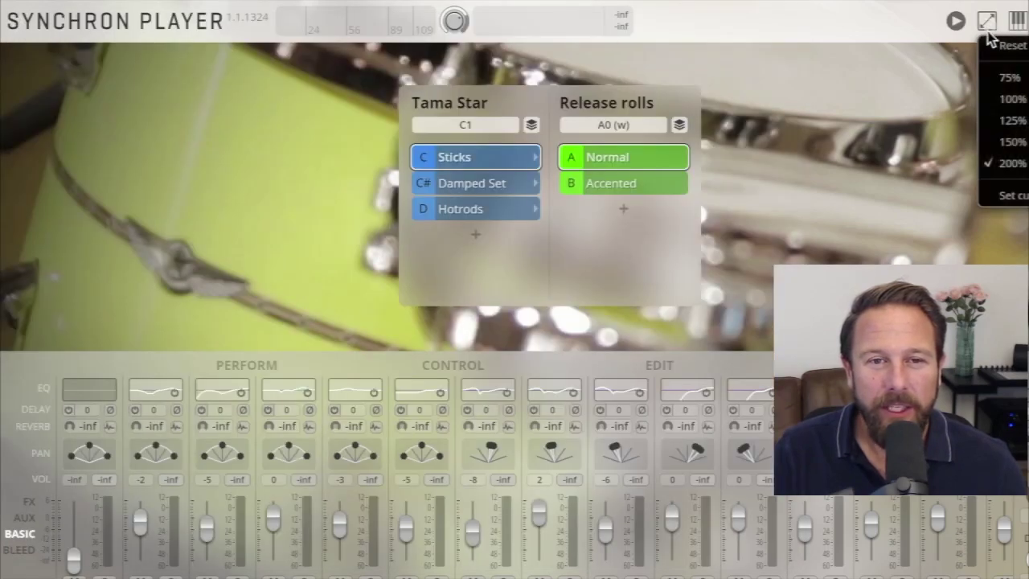
left_click(1002, 142)
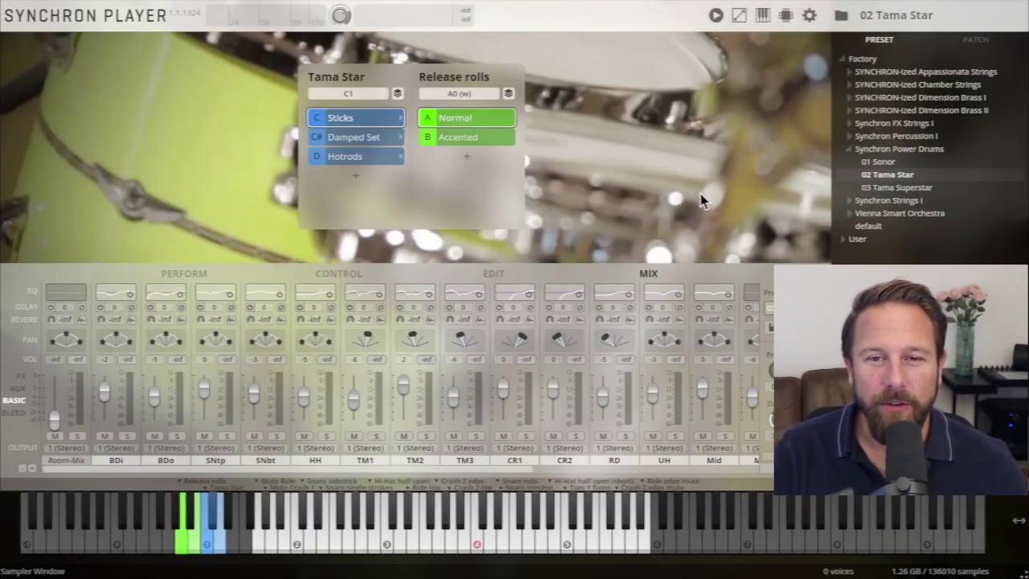
left_click(193, 277)
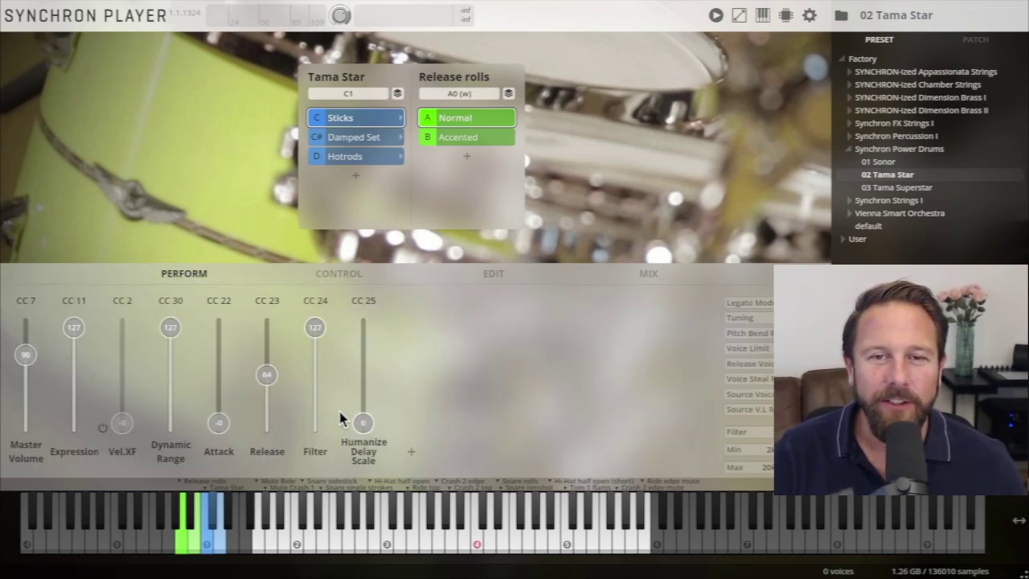
Try Humanize Delay Scale amounts while the loaded loop plays from the loop player
left_click_drag(363, 415, 371, 379)
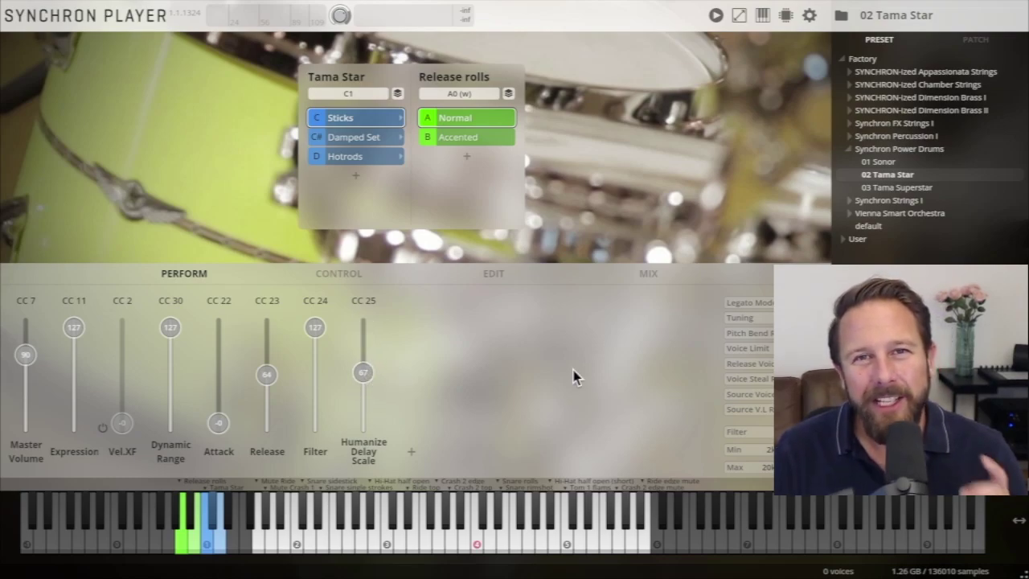
left_click(716, 14)
left_click(374, 414)
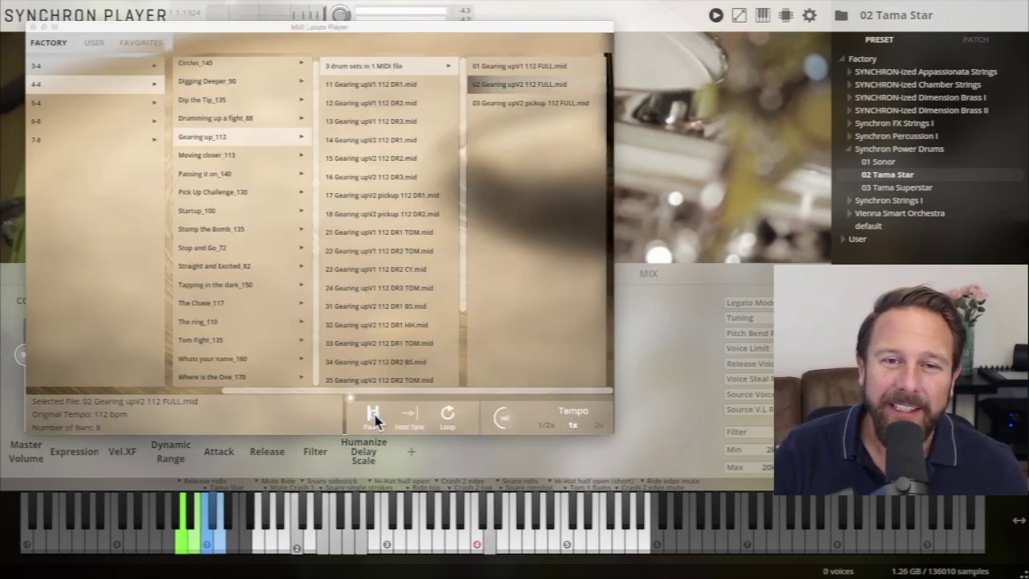
left_click(33, 26)
Raise Humanize Delay Scale (CC 25) to maximum, check the Sticks edit settings, then reset it to 0
left_click_drag(359, 384, 363, 333)
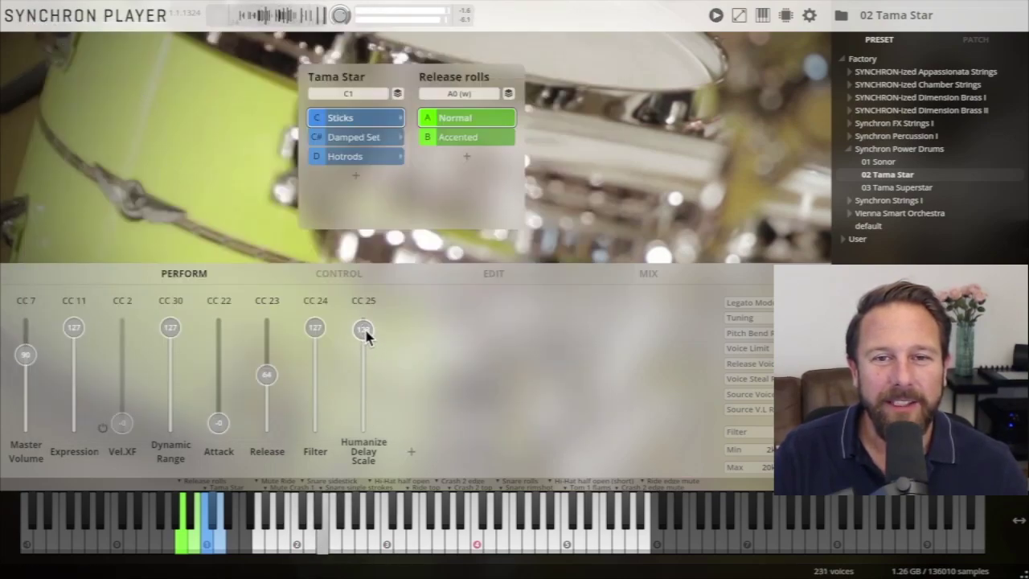
left_click(493, 278)
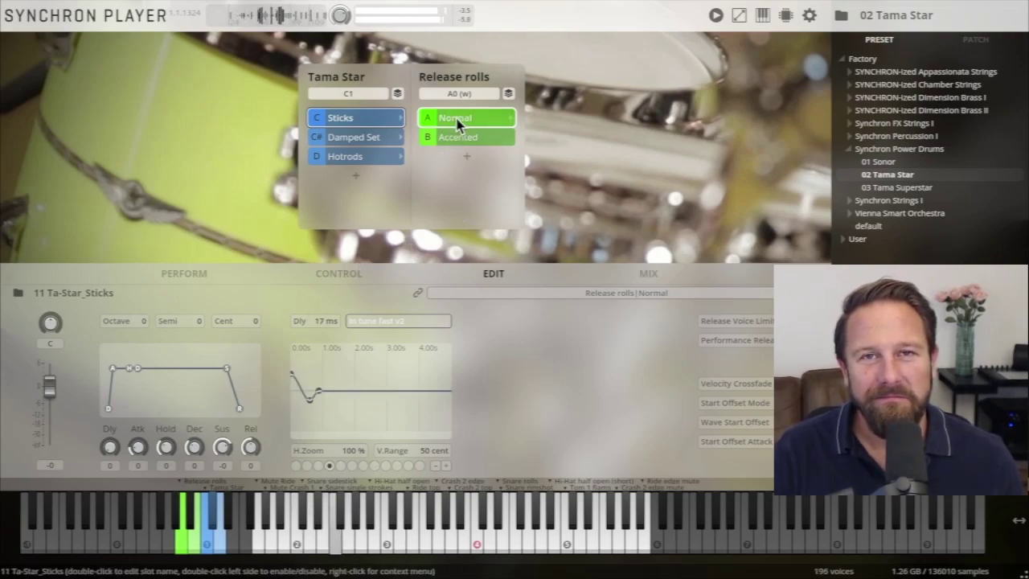
left_click(201, 275)
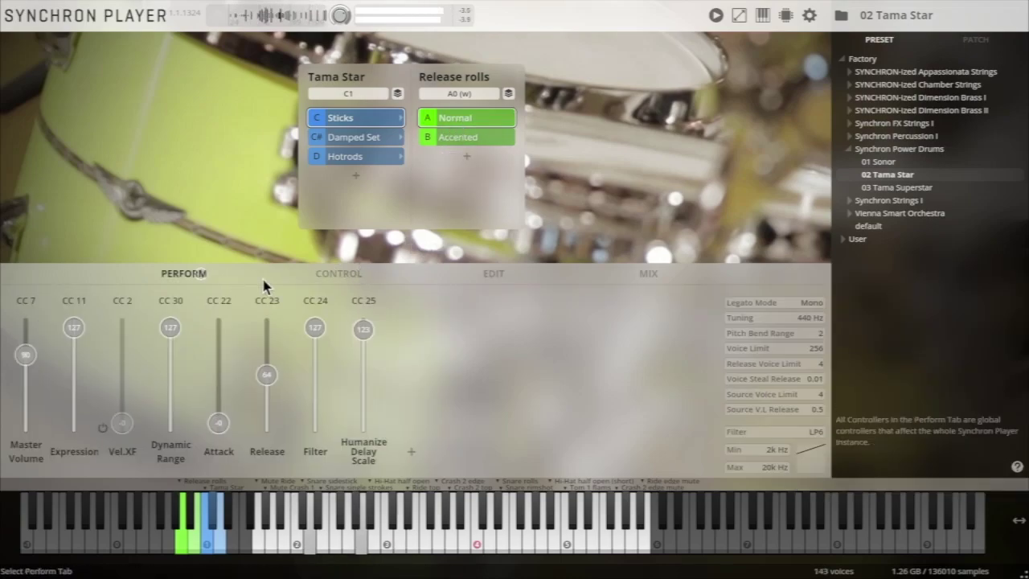
left_click_drag(367, 329, 386, 490)
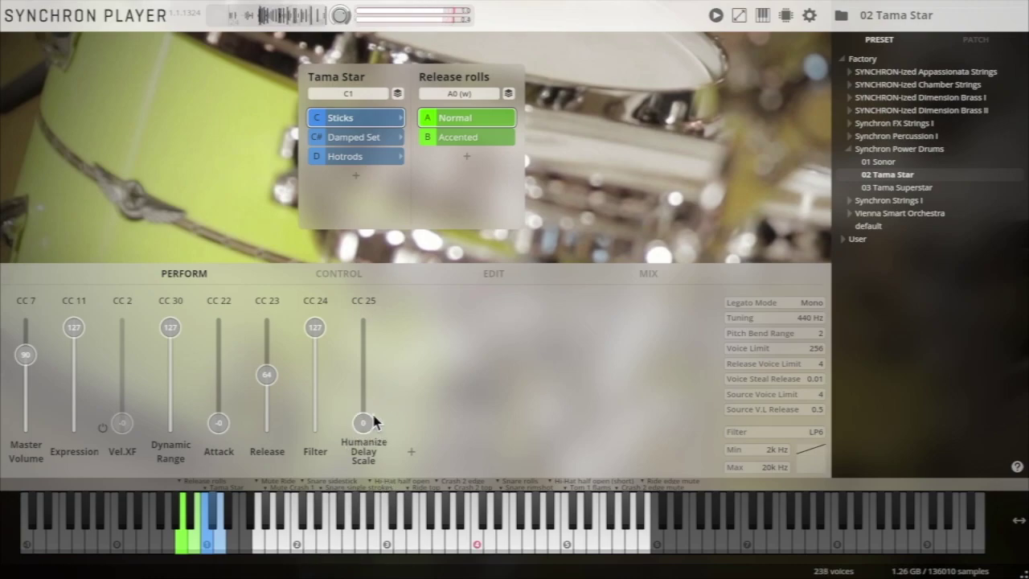
Stop the loop playback, load the 01 Sonor In Place room-mix preset, then browse for a Centered preset
left_click(715, 14)
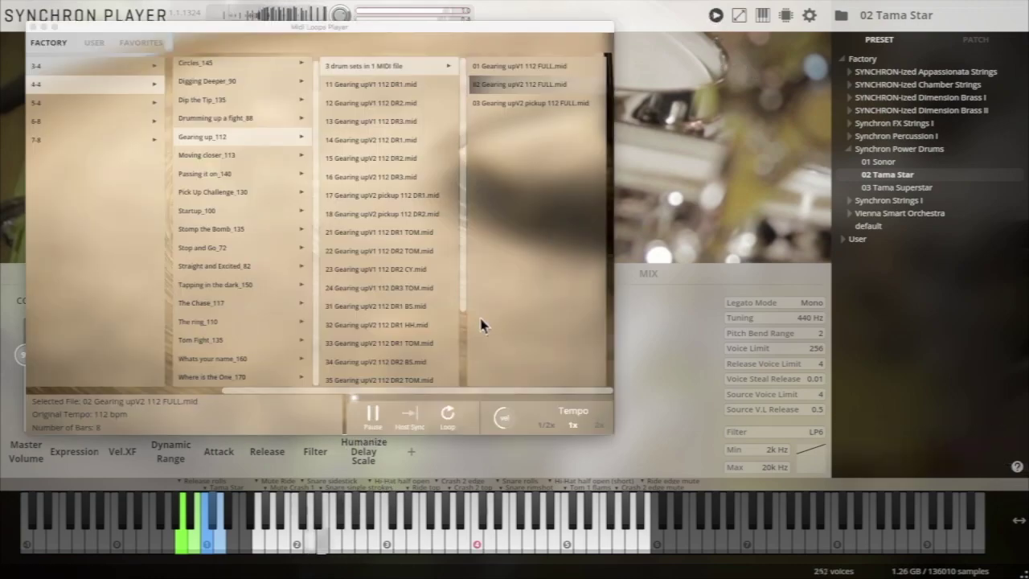
left_click(374, 418)
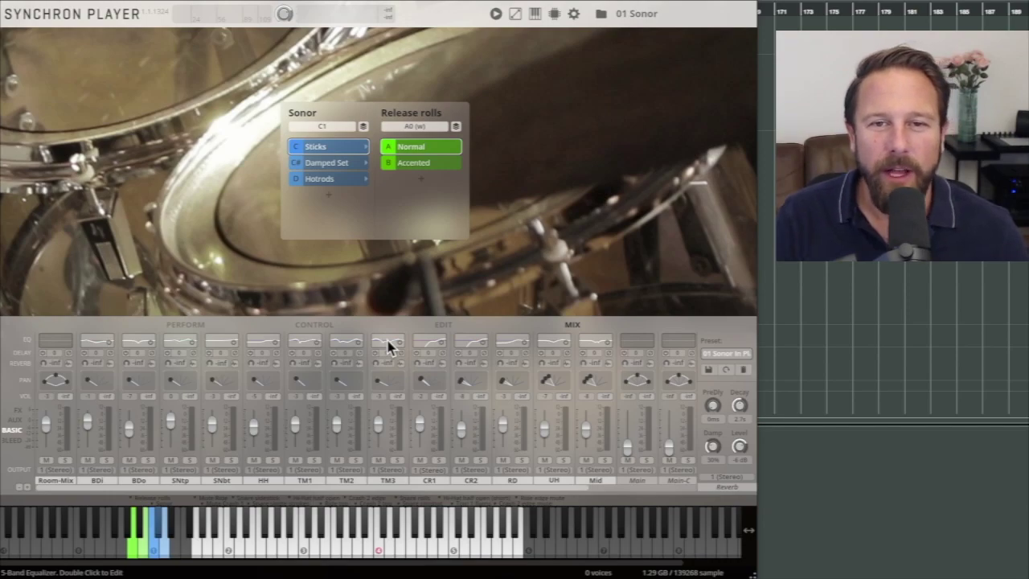
left_click(722, 362)
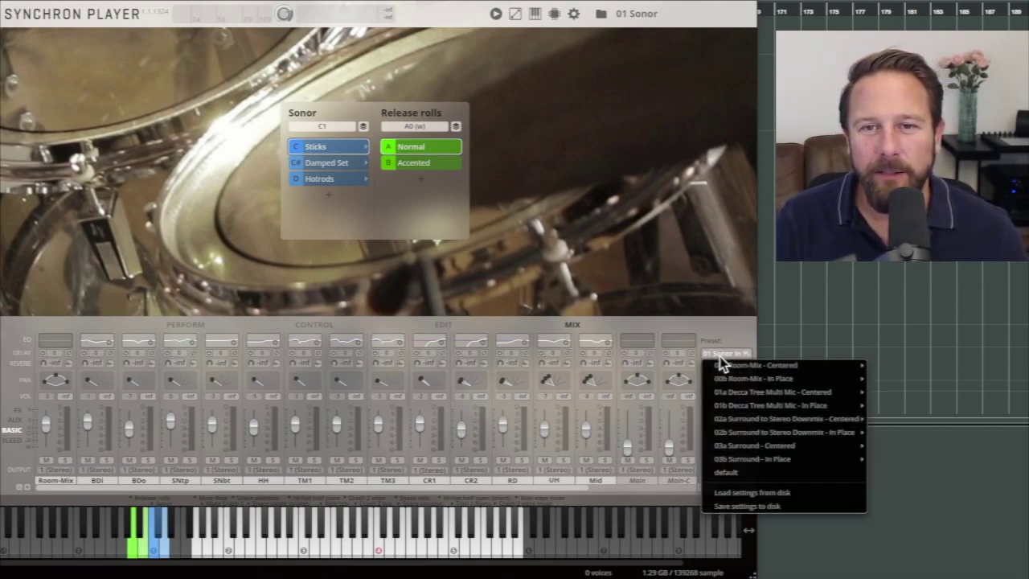
mouse_move(735, 378)
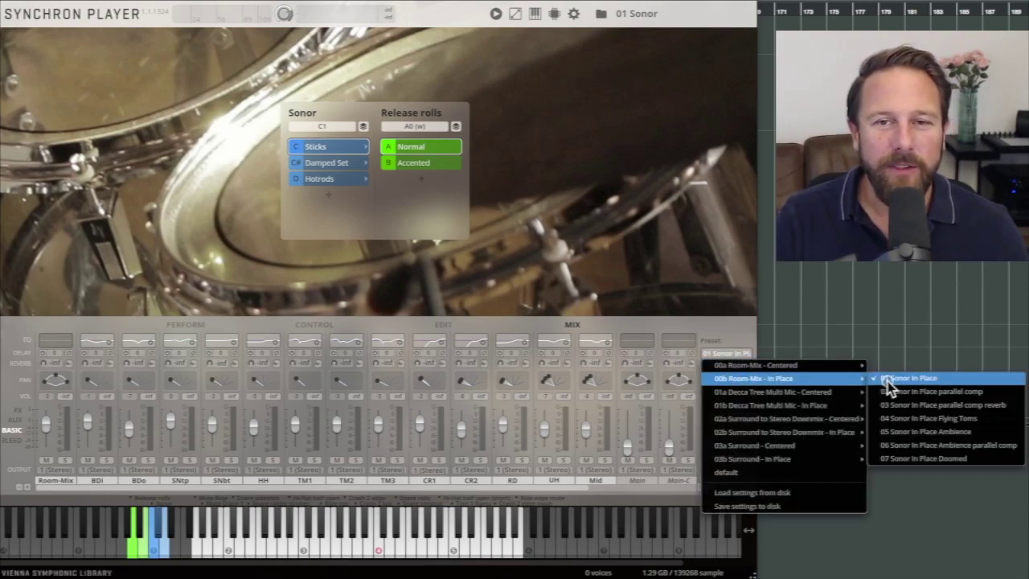
left_click(887, 380)
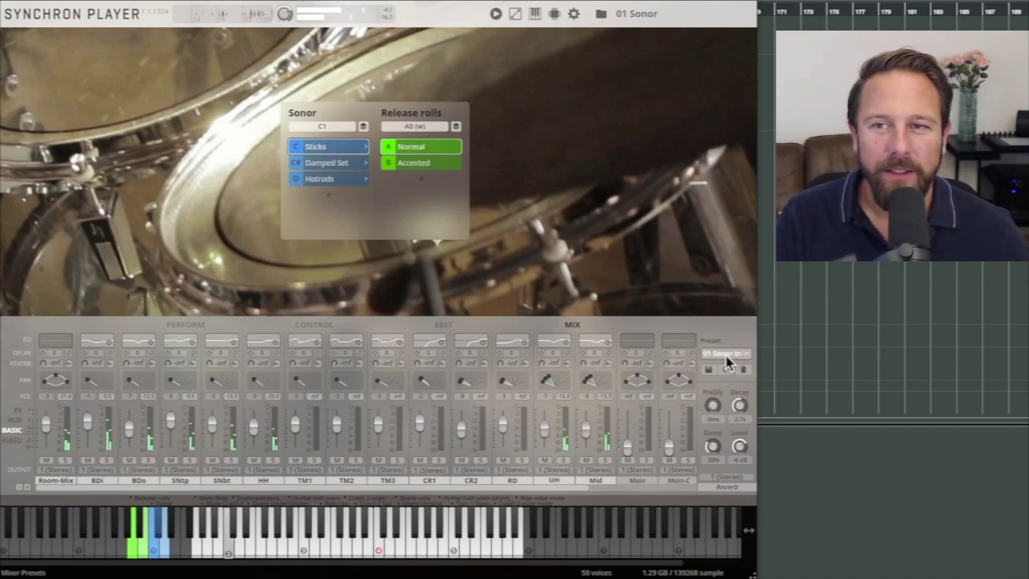
left_click(727, 360)
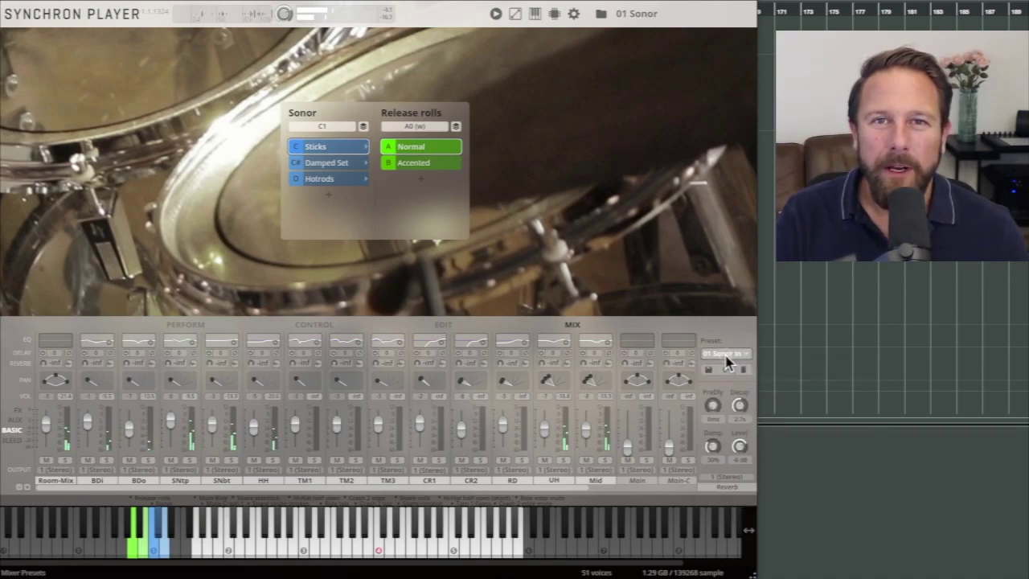
mouse_move(730, 391)
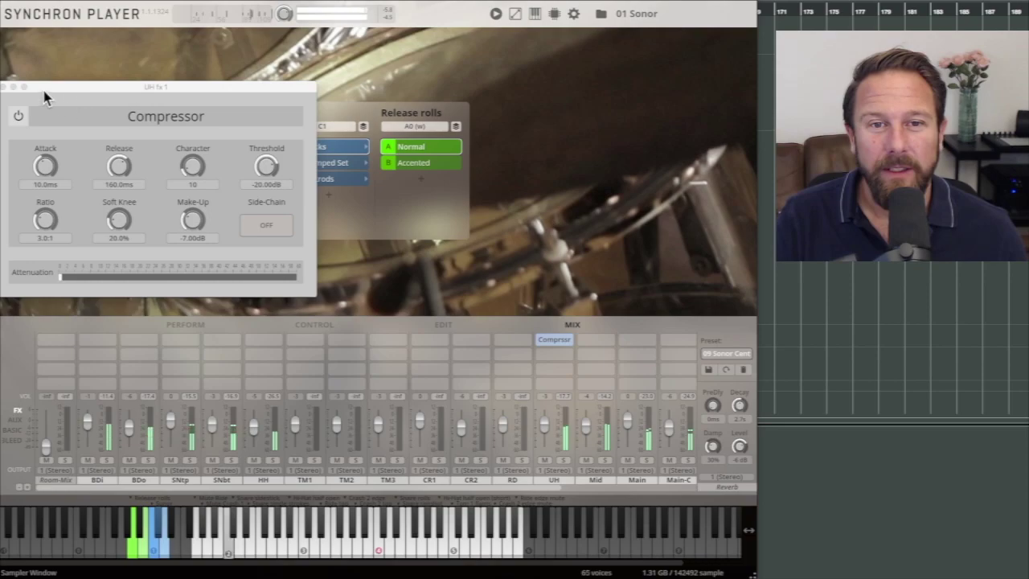
Close the UH compressor window and switch to the 07 Sonor Centered BAM mixer preset
left_click_drag(44, 92, 51, 90)
left_click(7, 87)
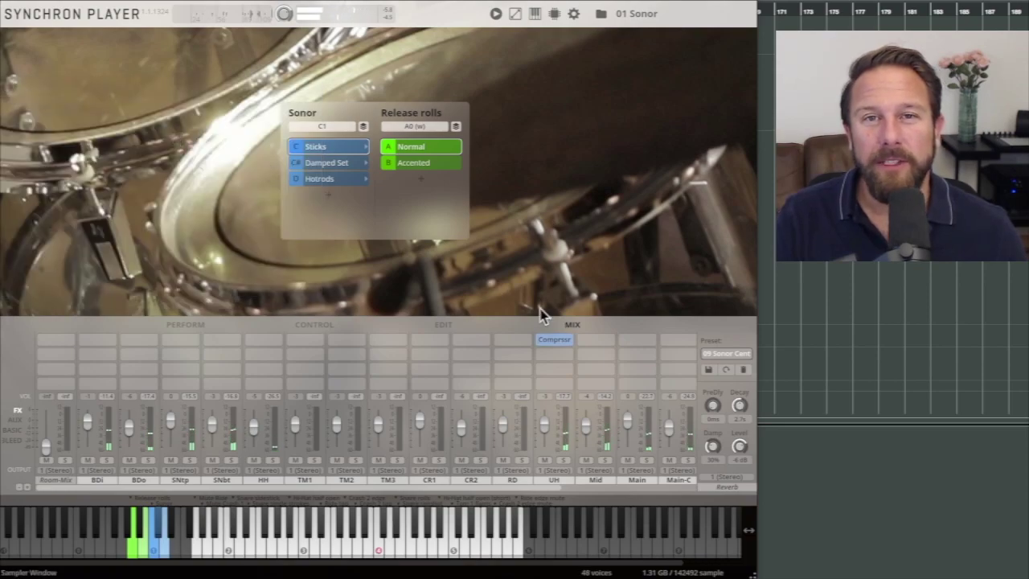
left_click(727, 356)
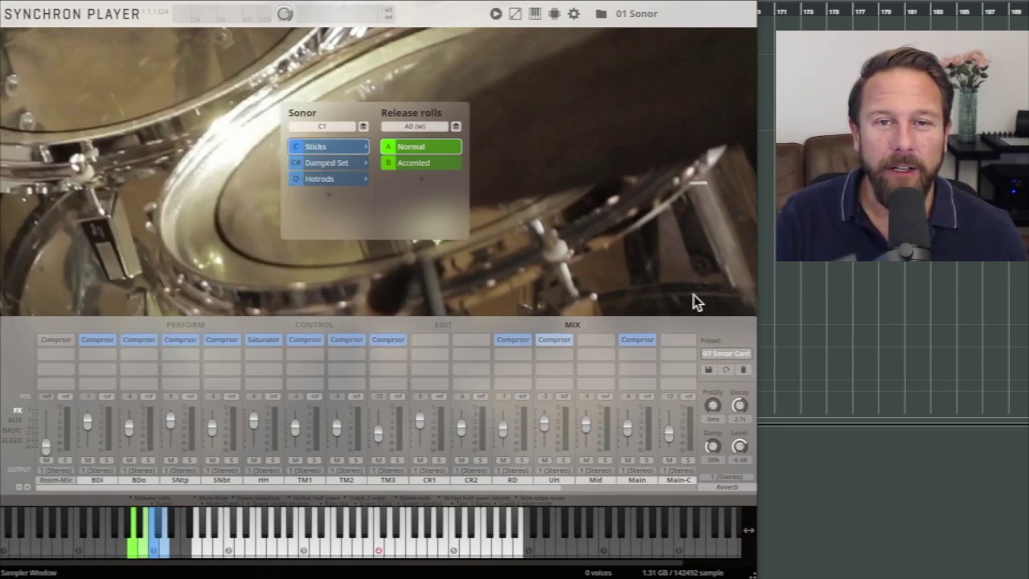
Inspect the TM2 compressor, then the HH saturator, keeping the Saturator insert
left_click(358, 340)
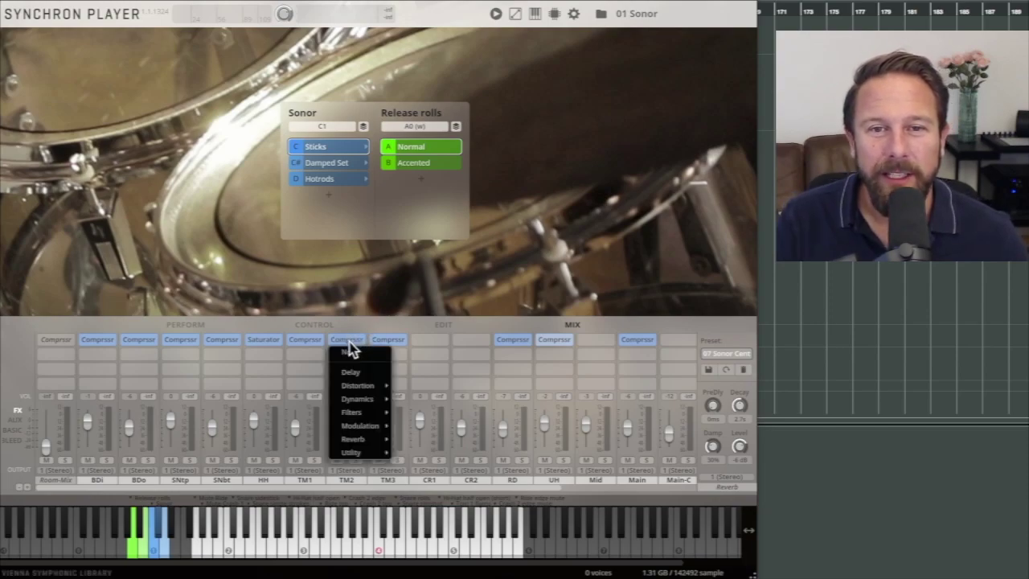
left_click(352, 347)
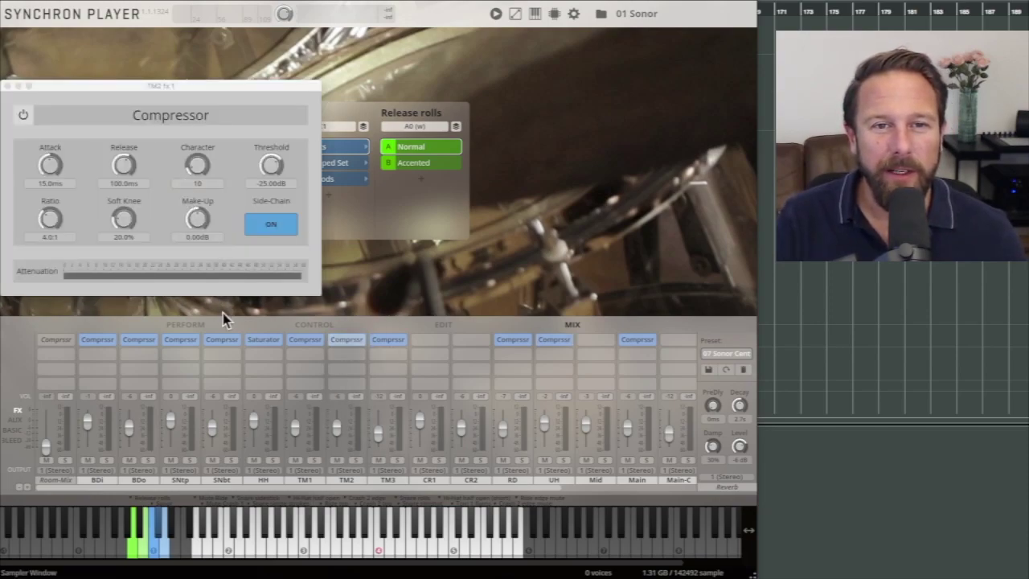
left_click(266, 340)
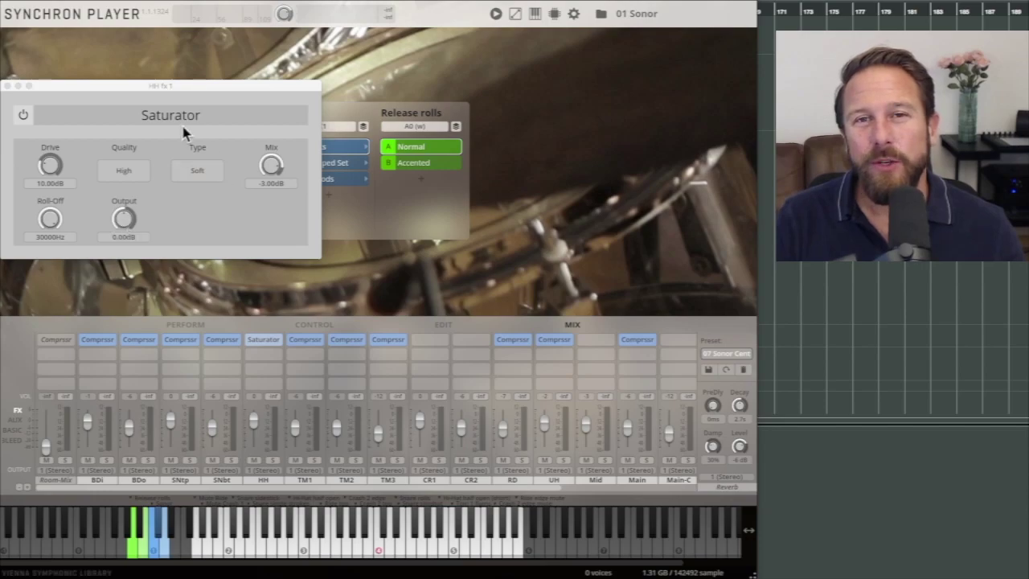
left_click(281, 362)
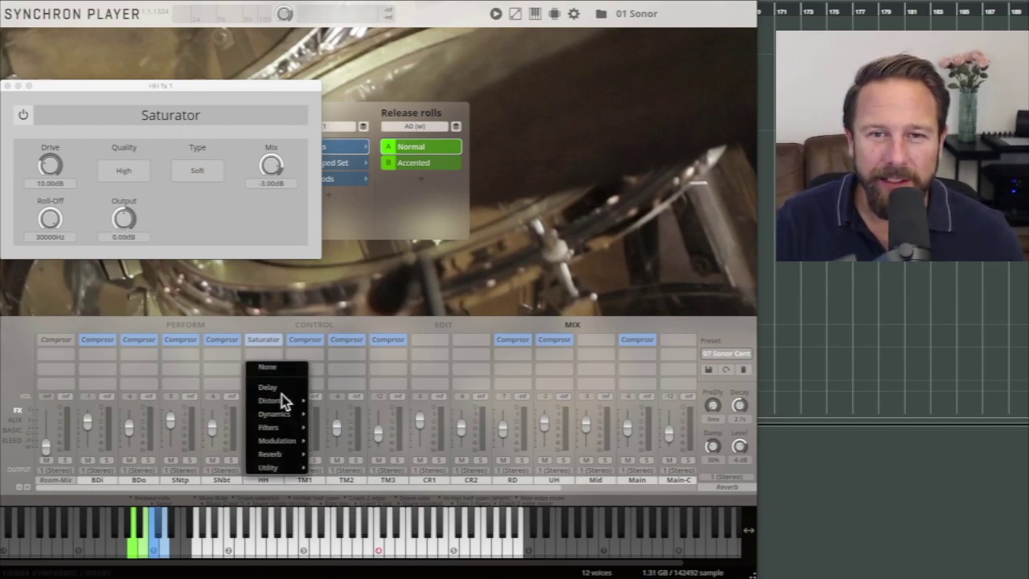
mouse_move(281, 402)
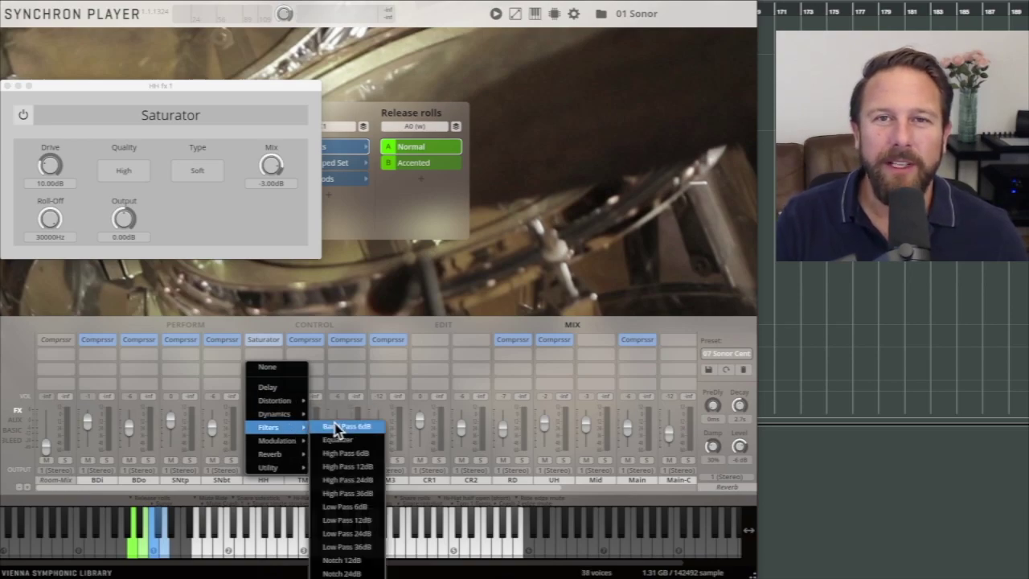
left_click(328, 304)
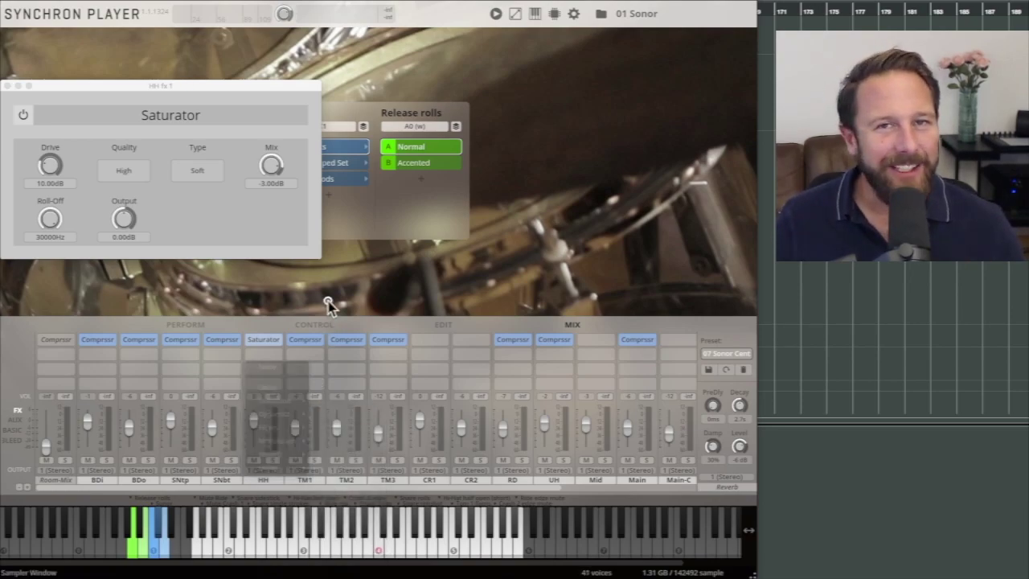
Browse the mixer preset list without changing the loaded preset
left_click(729, 354)
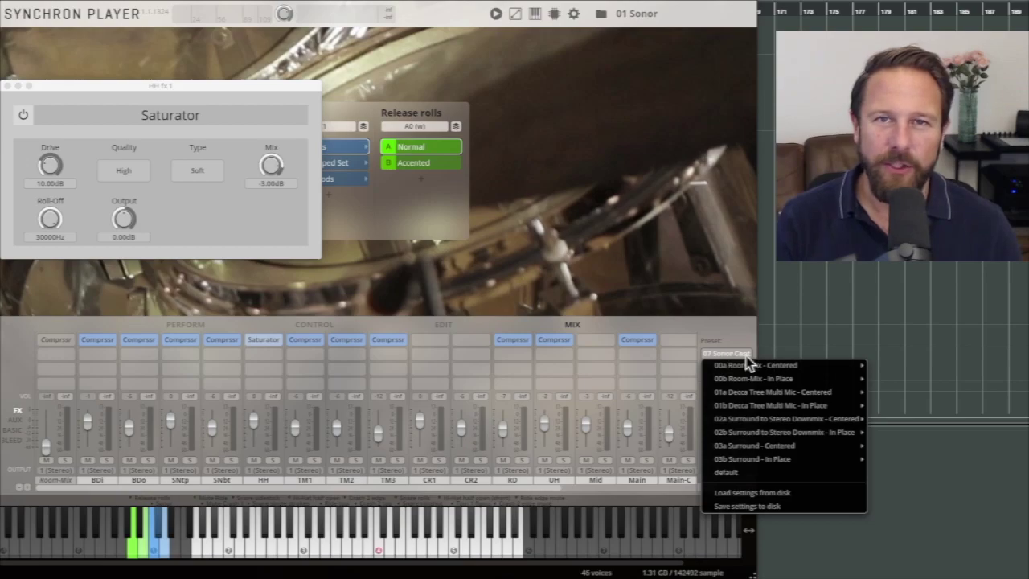
mouse_move(748, 393)
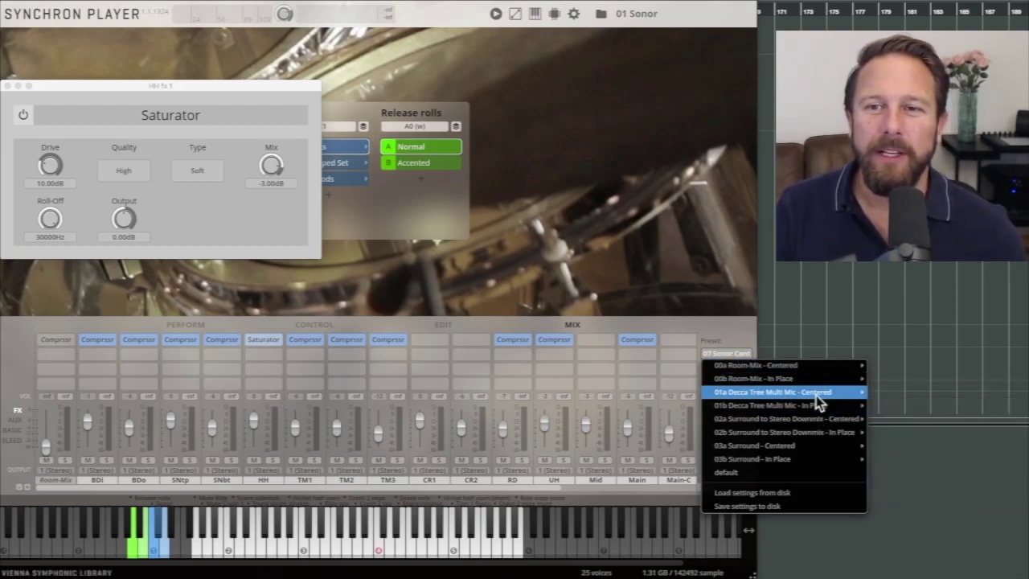
mouse_move(820, 406)
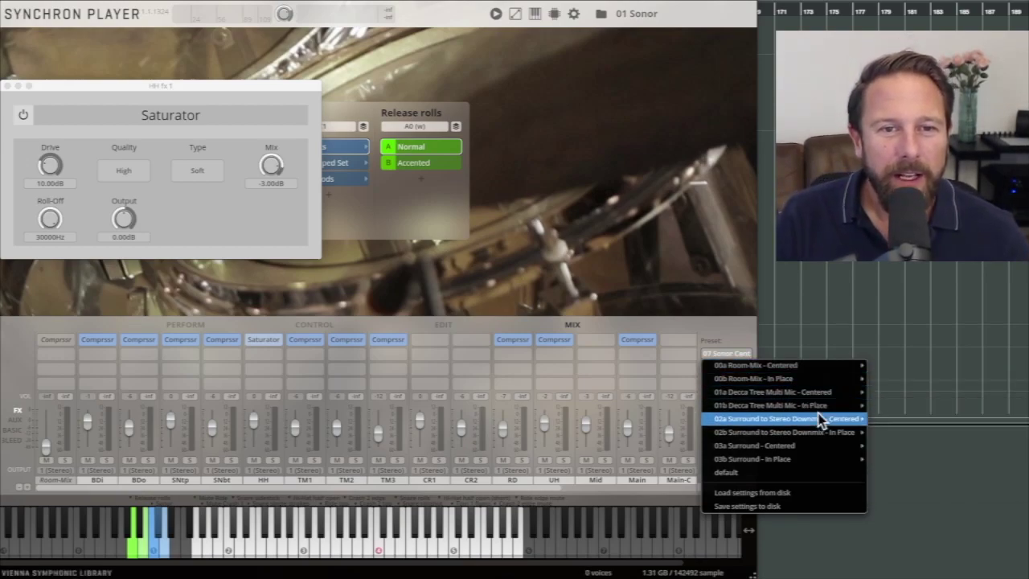
mouse_move(820, 426)
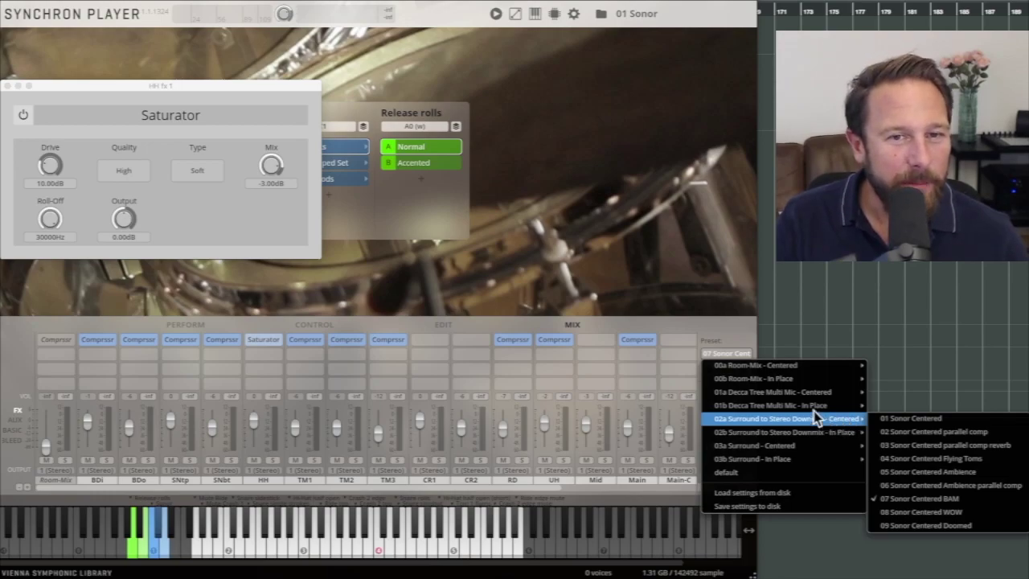
left_click(604, 286)
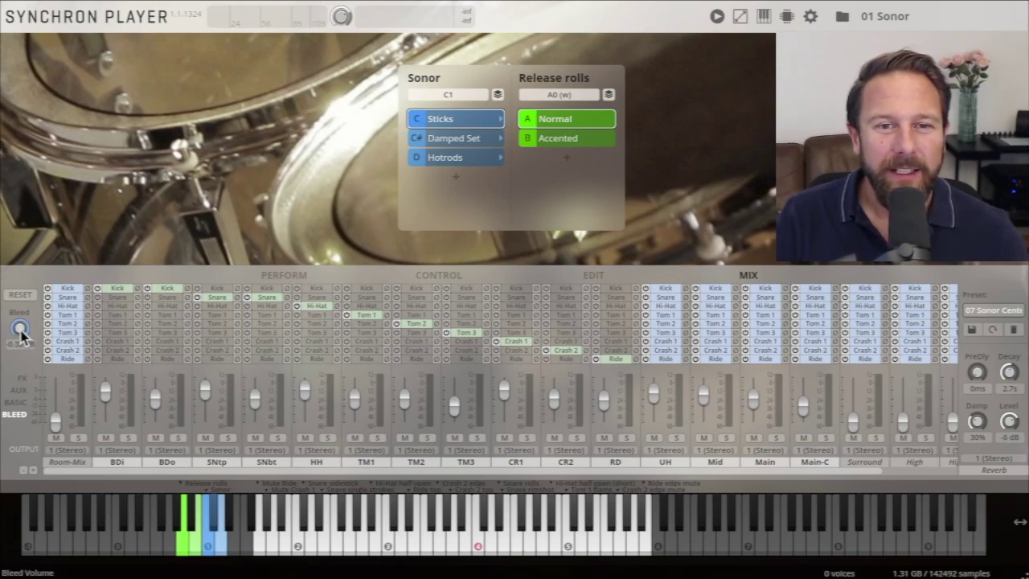
Set overall bleed to 0 dB and enable Hi-Hat, Tom 1 and Tom 2 bleed on BDi
left_click_drag(19, 330, 36, 567)
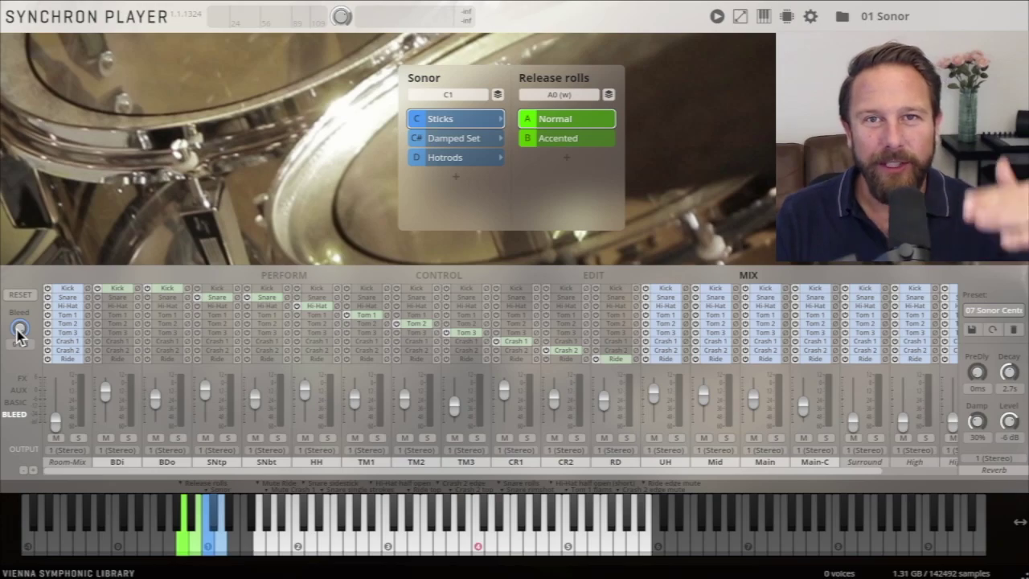
left_click_drag(20, 336, 18, 299)
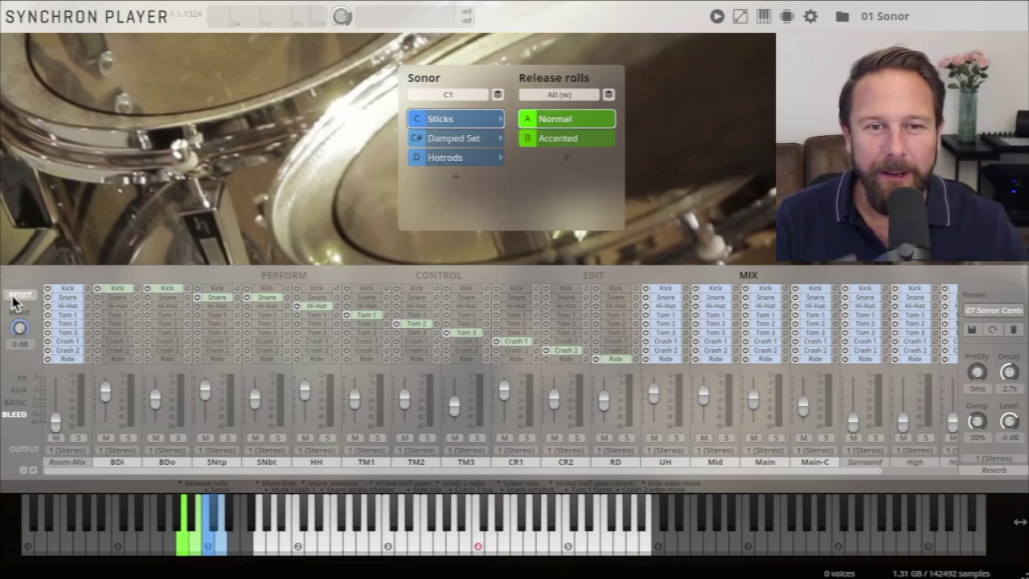
left_click(98, 305)
left_click(98, 314)
left_click(97, 323)
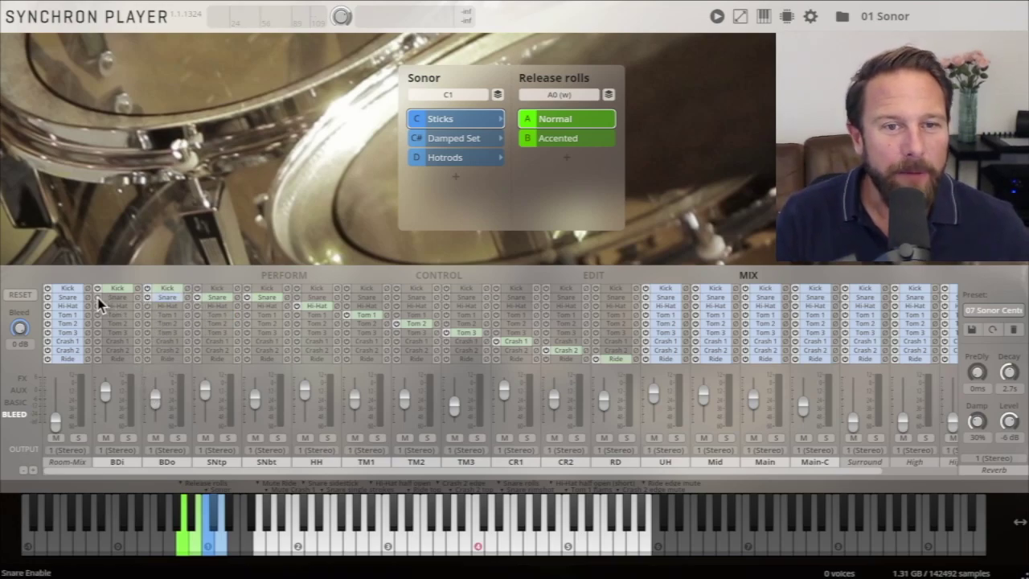
Solo the BDo and BDi kick channels, adjust their faders, and briefly solo SNtp
left_click(178, 438)
left_click(128, 438)
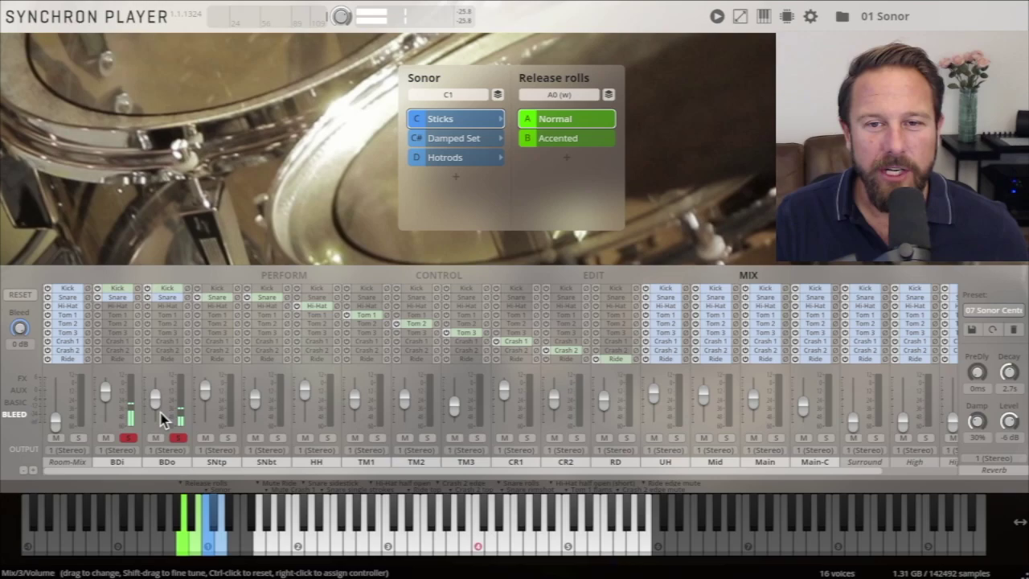
left_click_drag(156, 400, 102, 342)
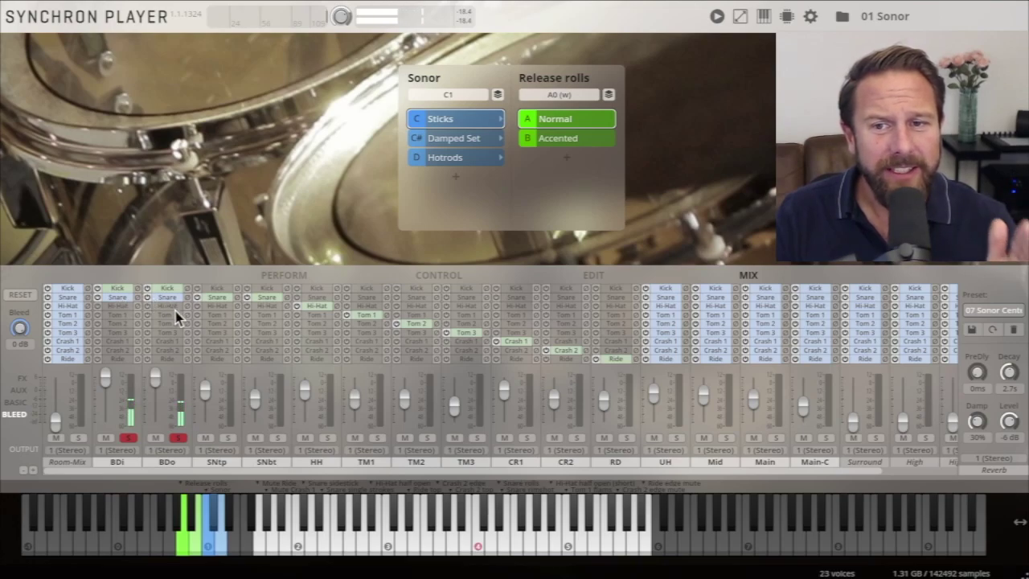
left_click(228, 438)
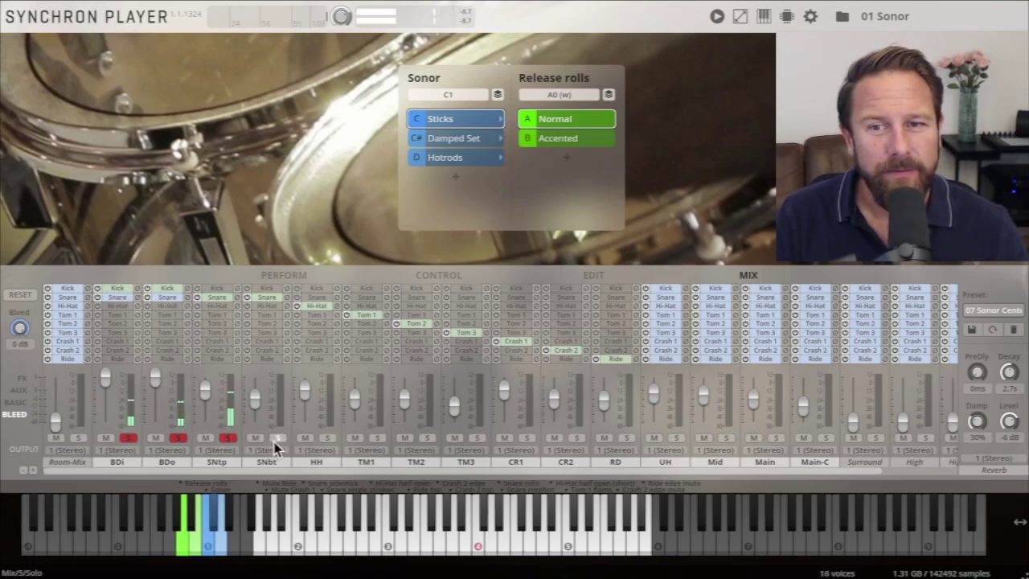
left_click_drag(156, 389, 120, 402)
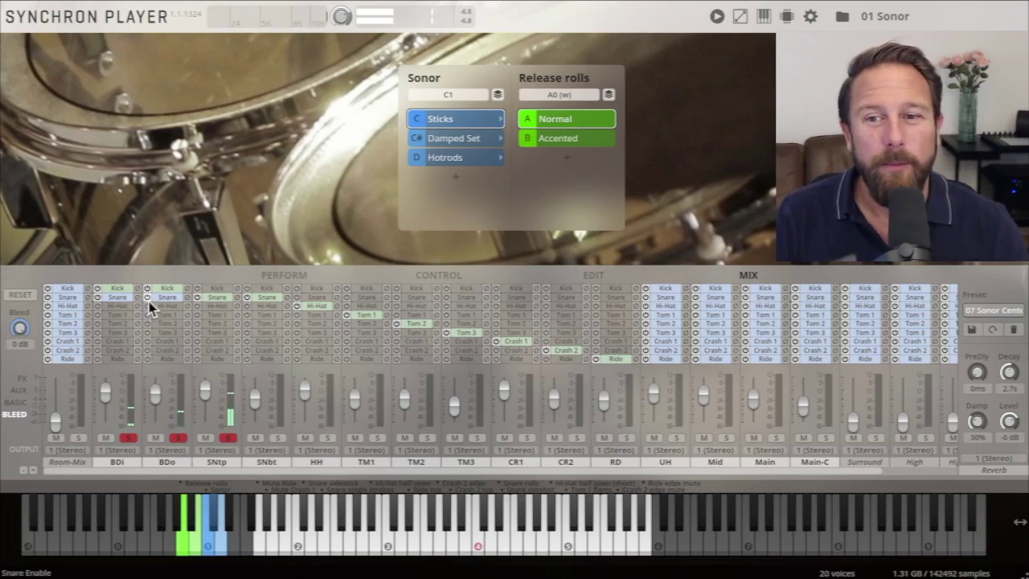
left_click(227, 438)
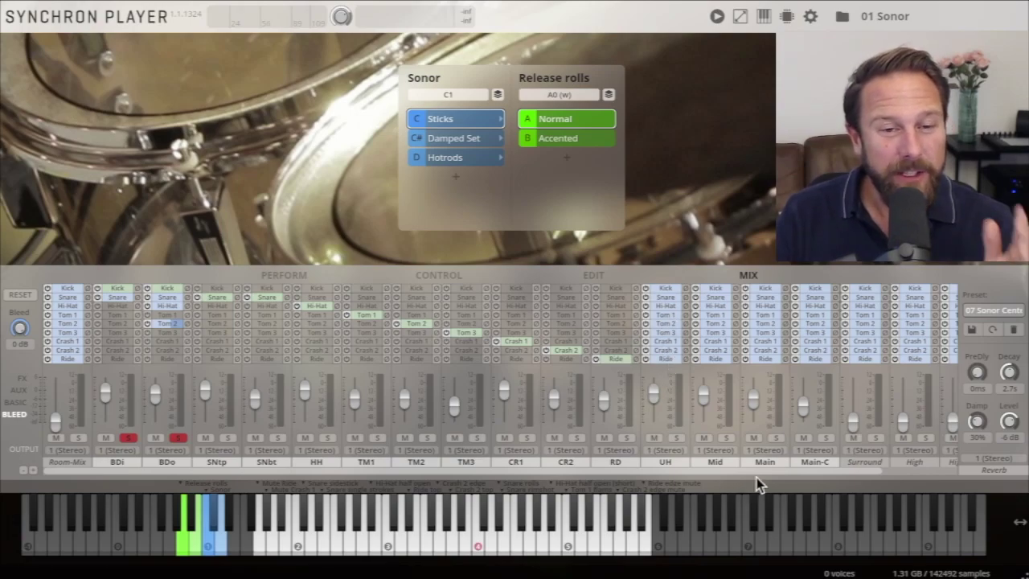
Scroll the mixer channels right to reveal Aux 1
left_click_drag(763, 473, 891, 471)
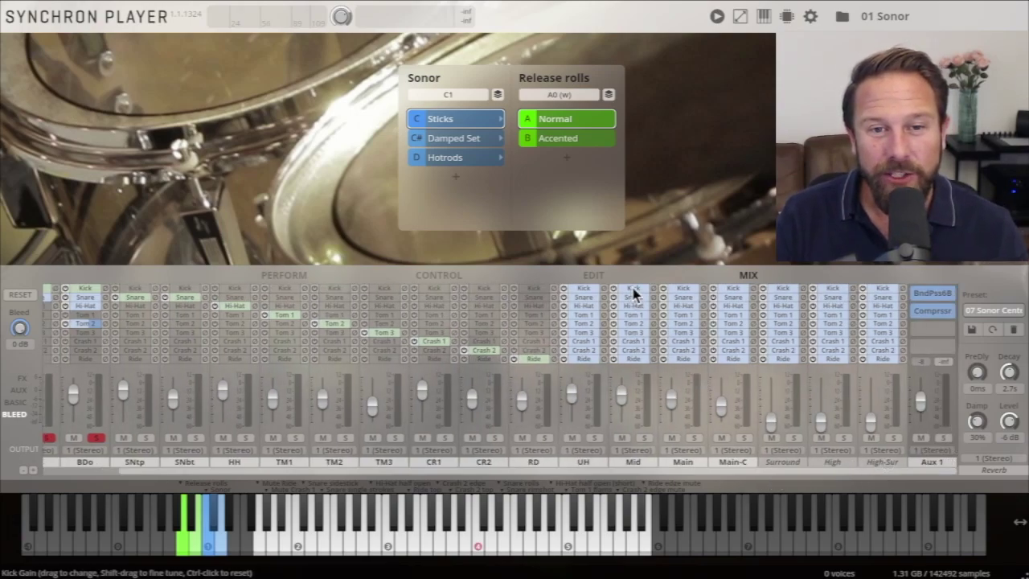